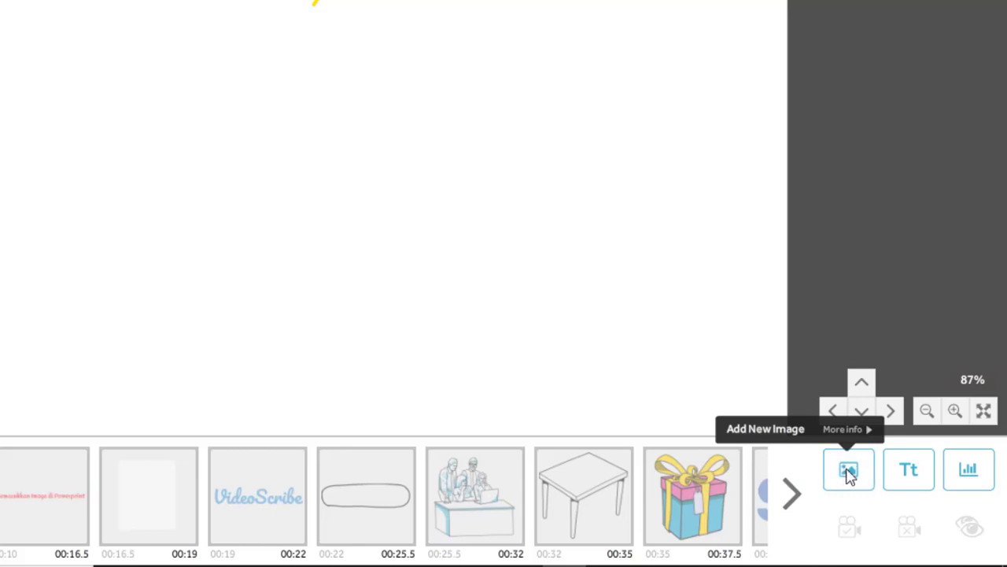
Open the image library for adding a new image and browse the Callout category.
{"action": "left_click", "coordinate": [848, 473]}
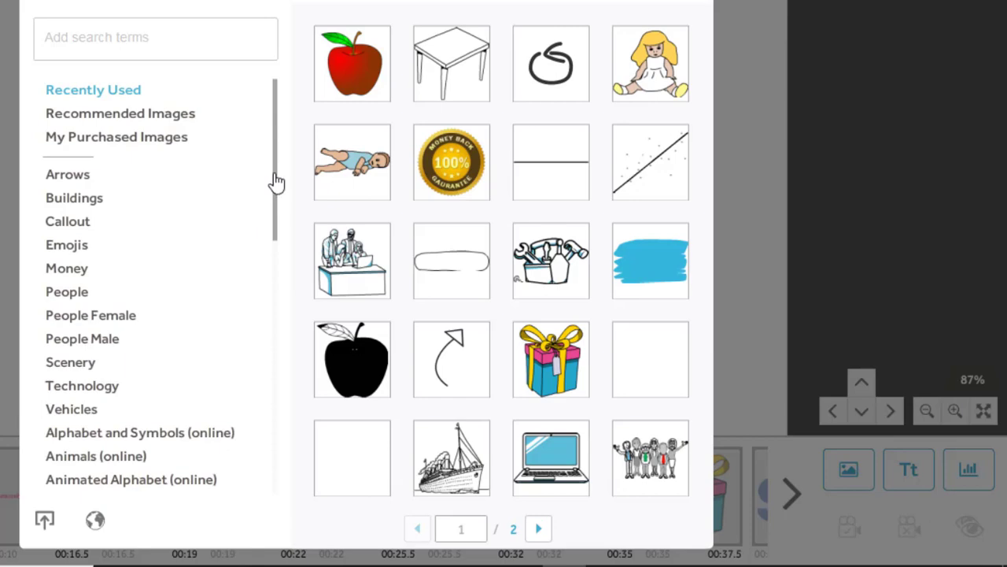
{"action": "mouse_move", "coordinate": [276, 181]}
{"action": "left_mouse_down"}
{"action": "mouse_move", "coordinate": [276, 397]}
{"action": "mouse_move", "coordinate": [270, 106]}
{"action": "left_mouse_up"}
{"action": "left_click", "coordinate": [68, 222]}
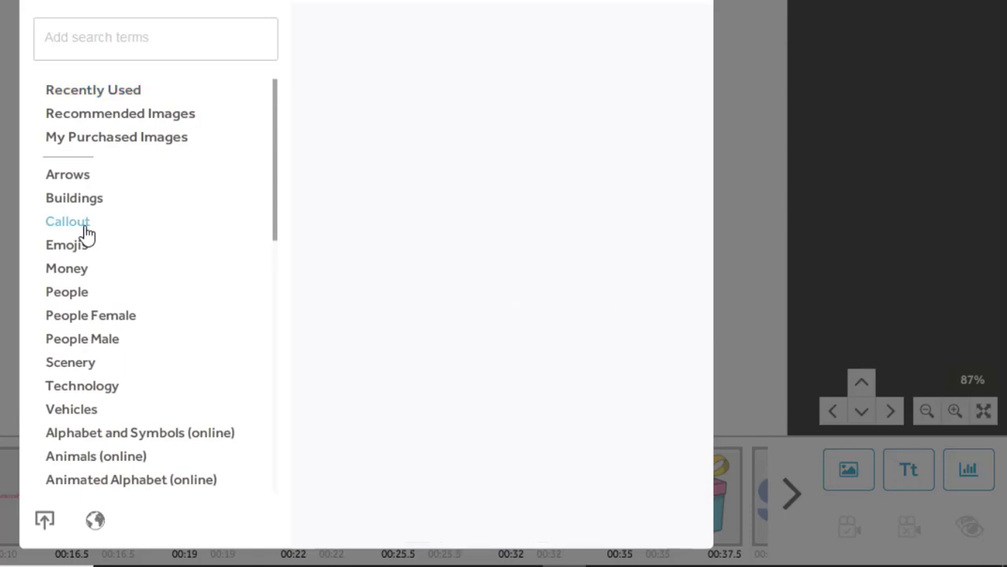
{"action": "left_click", "coordinate": [155, 95]}
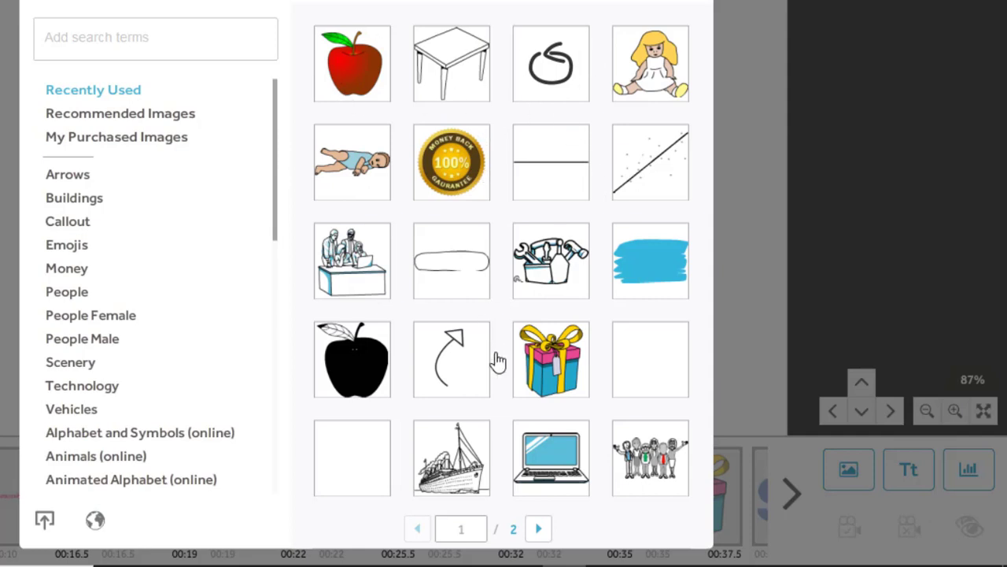
{"action": "left_click", "coordinate": [68, 221]}
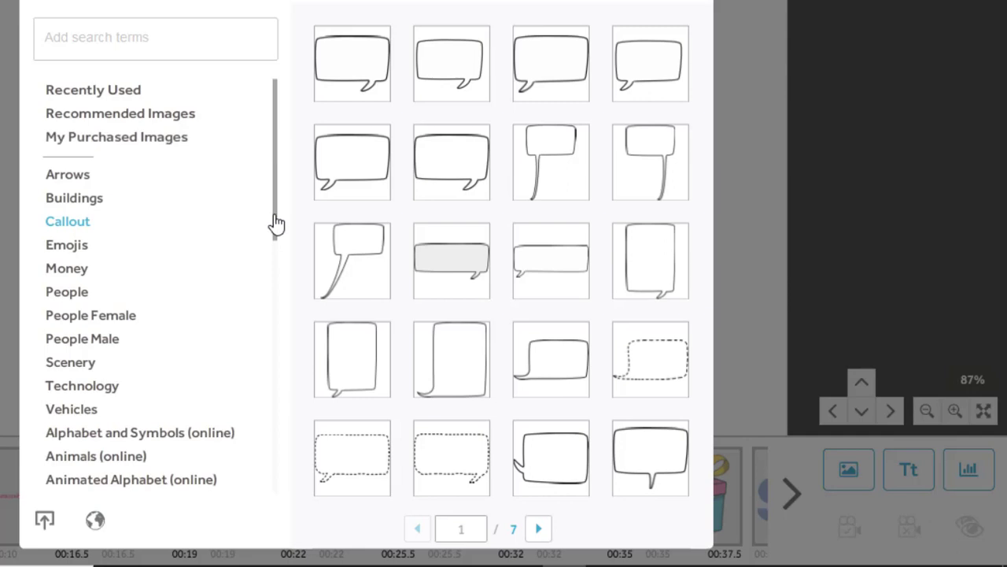
{"action": "scroll", "coordinate": [272, 252], "scroll_direction": "down", "scroll_amount": 1}
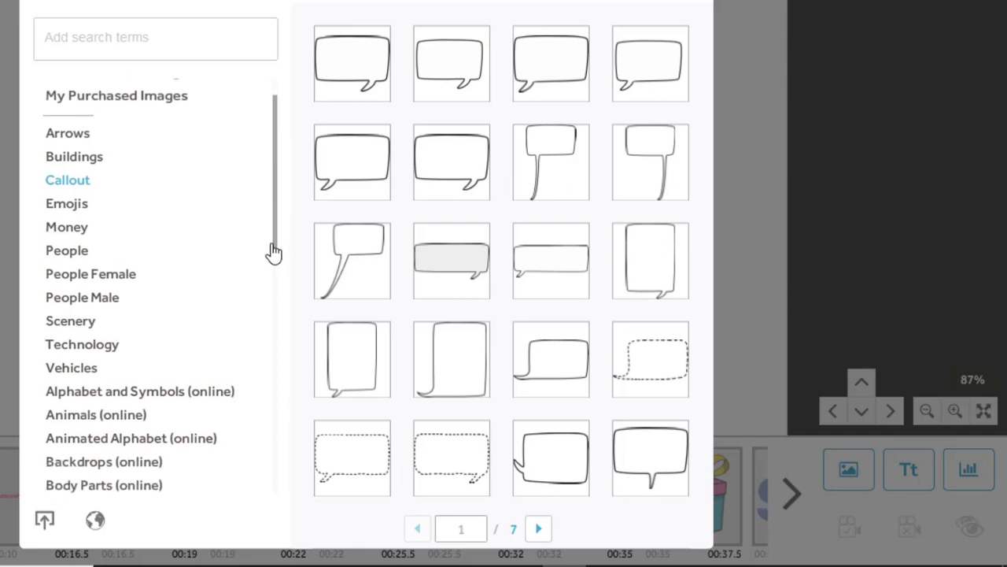
{"action": "scroll", "coordinate": [272, 251], "scroll_direction": "up", "scroll_amount": 1}
Search the image library for "table" and limit the results to images with one person.
{"action": "left_click", "coordinate": [160, 37]}
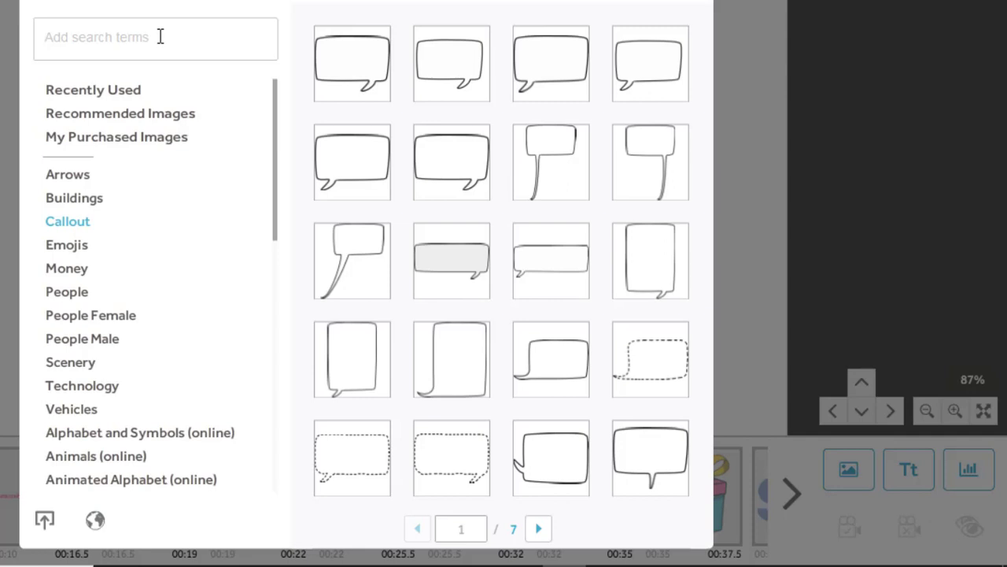
{"action": "type", "text": "tab"}
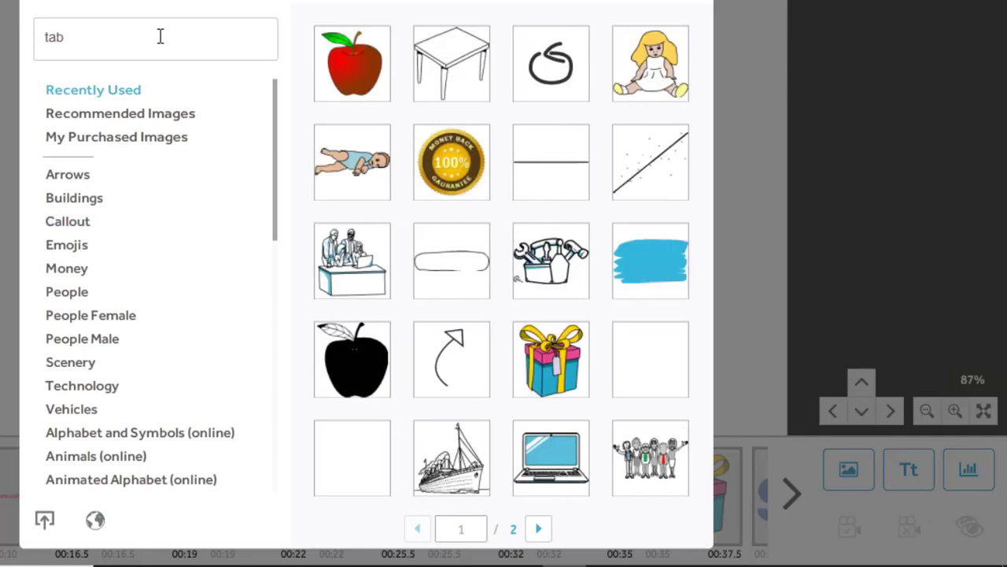
{"action": "type", "text": "le"}
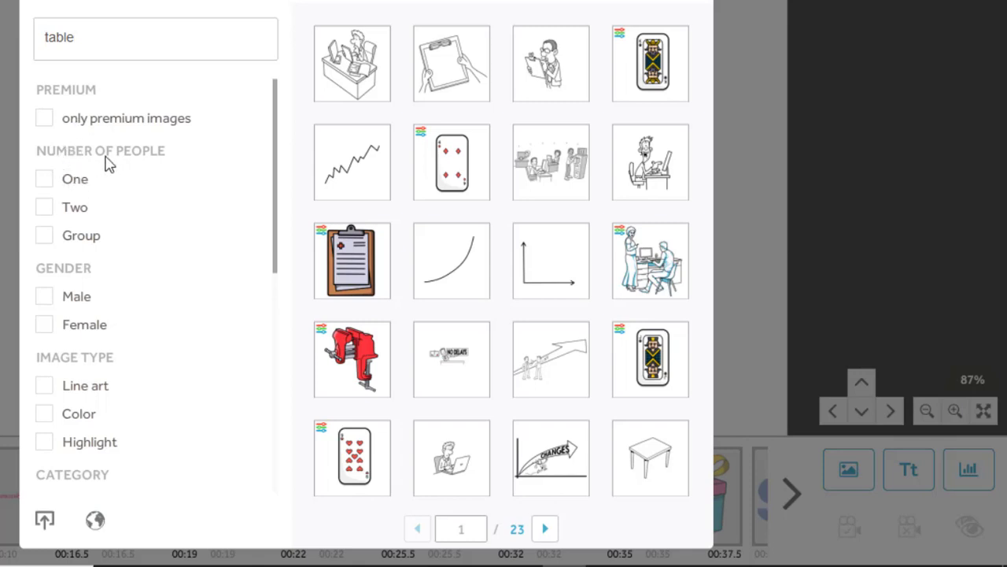
{"action": "left_click", "coordinate": [52, 183]}
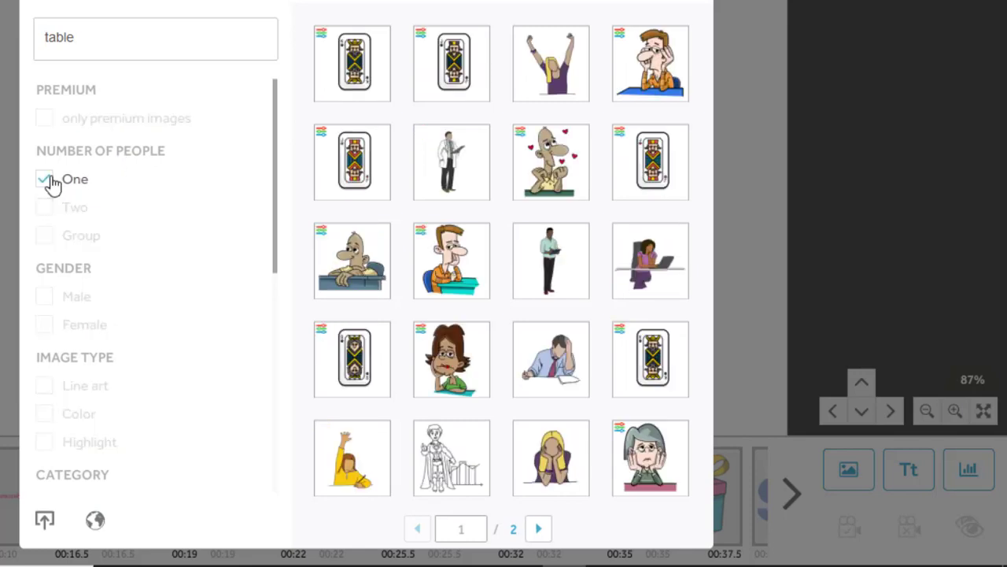
{"action": "left_click", "coordinate": [52, 183]}
{"action": "left_click", "coordinate": [52, 182]}
Check both result pages and add the image of the man in a blue shirt holding his head at a desk.
{"action": "left_click", "coordinate": [539, 529]}
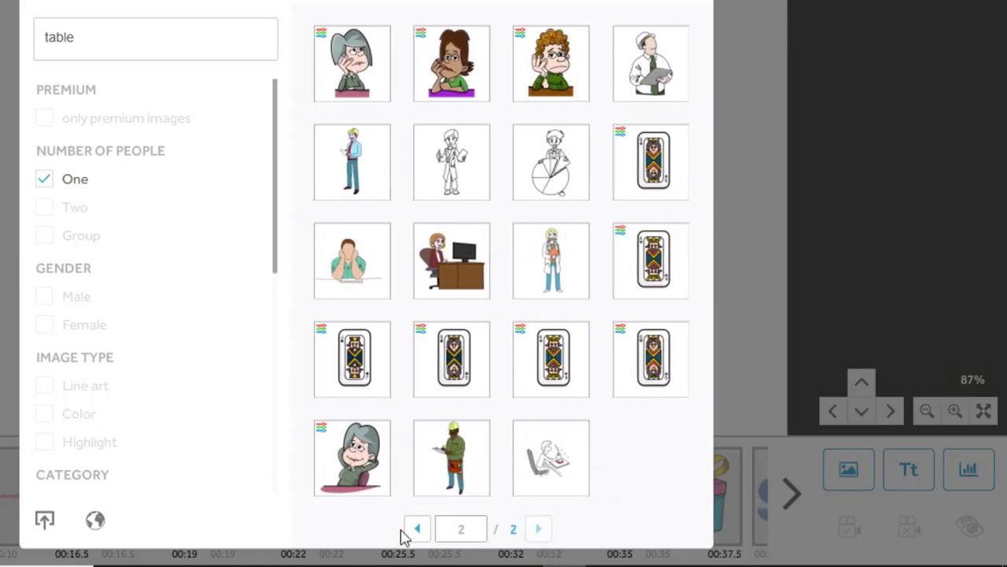
{"action": "left_click", "coordinate": [419, 529]}
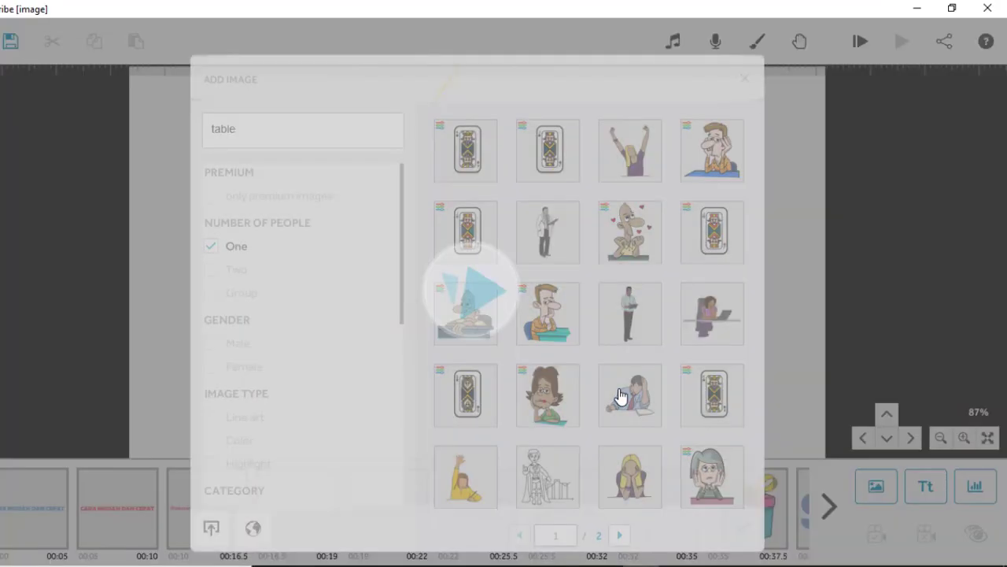
{"action": "left_click", "coordinate": [621, 395]}
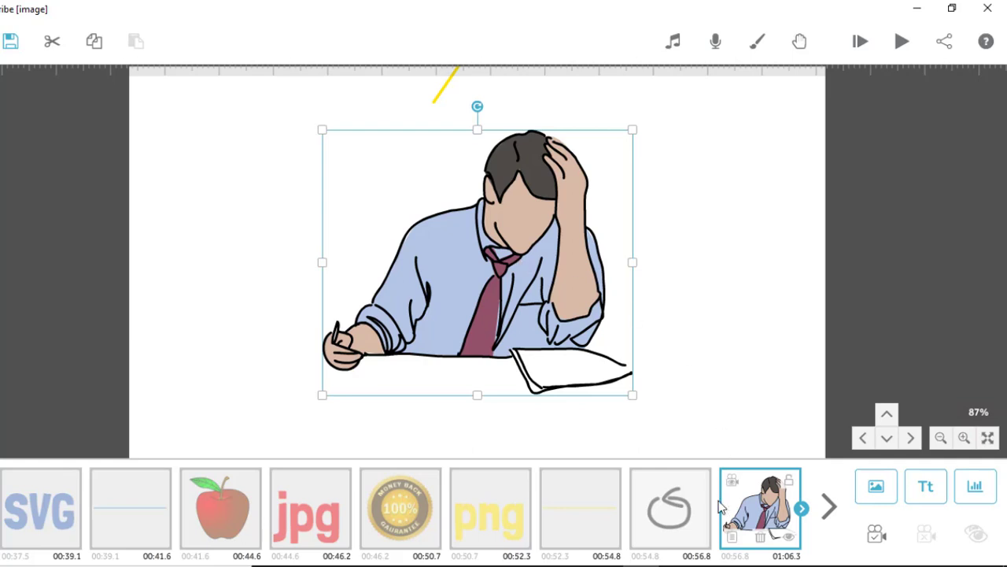
Open the properties of the added man image and preview its Draw animation.
{"action": "right_click", "coordinate": [488, 227]}
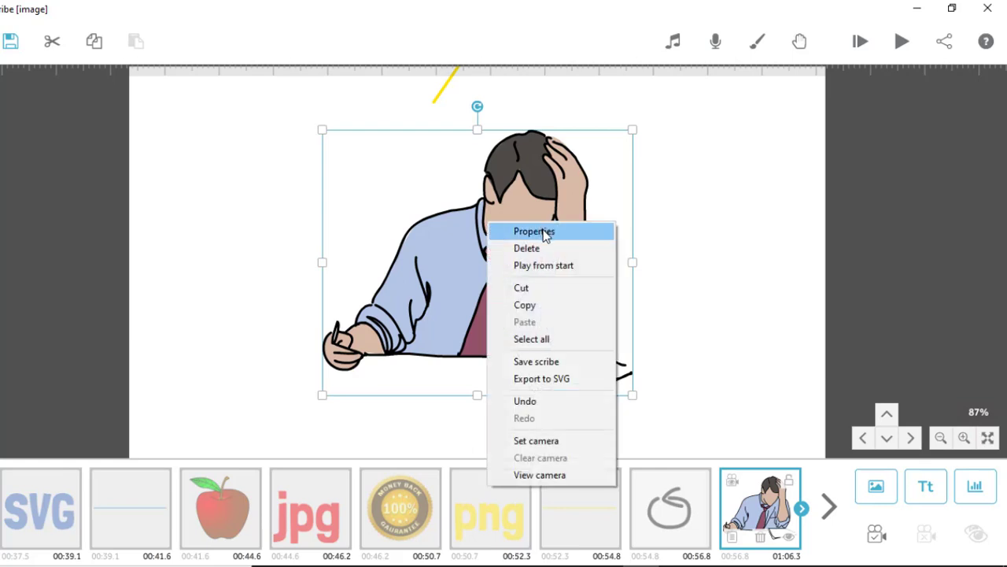
{"action": "left_click", "coordinate": [685, 241]}
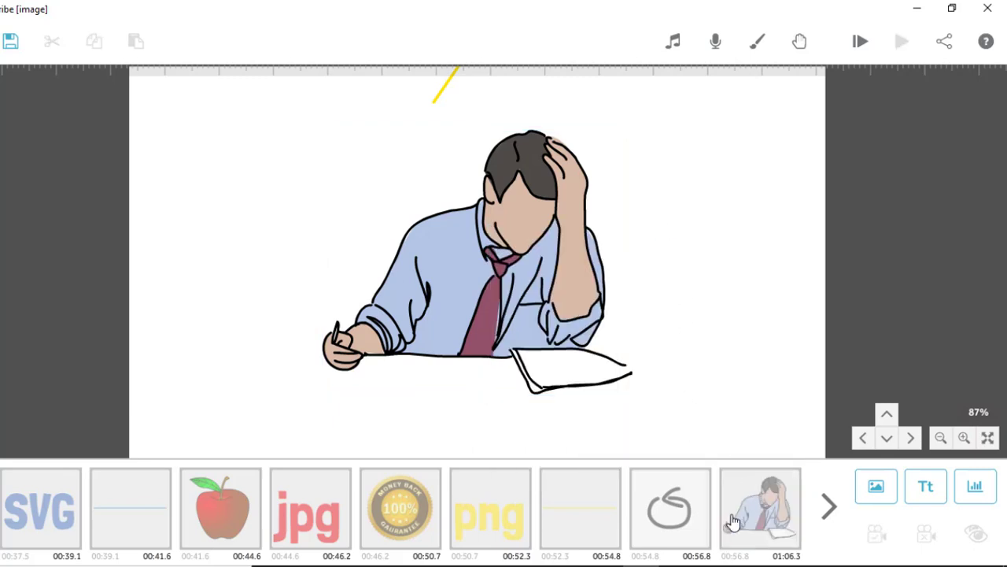
{"action": "left_click", "coordinate": [754, 490]}
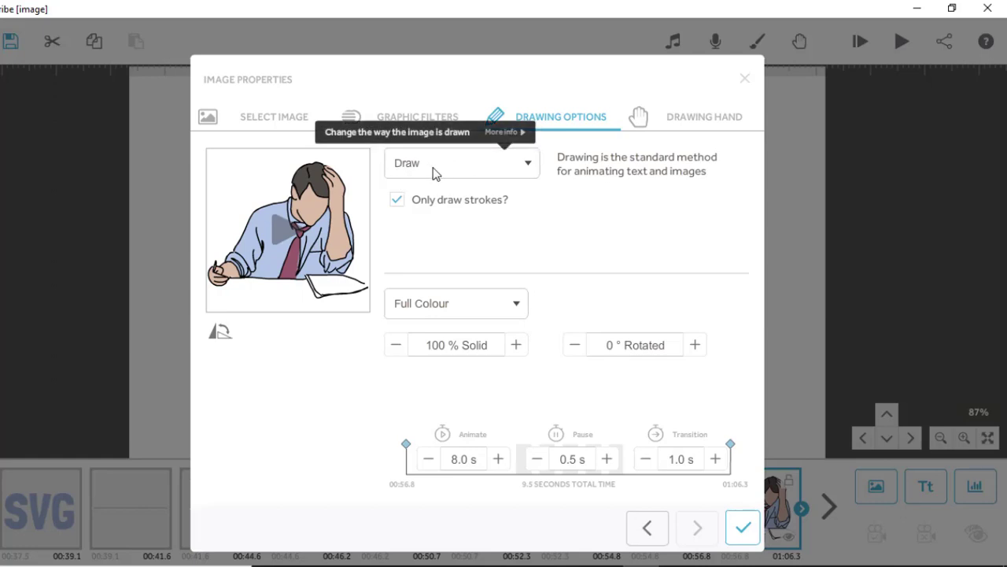
{"action": "left_click", "coordinate": [286, 233]}
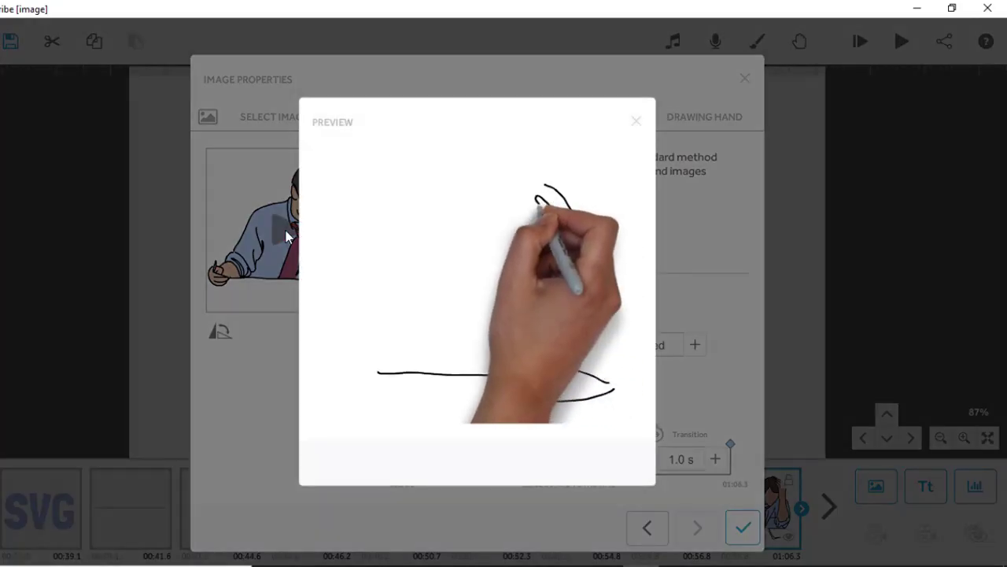
{"action": "left_click", "coordinate": [637, 122]}
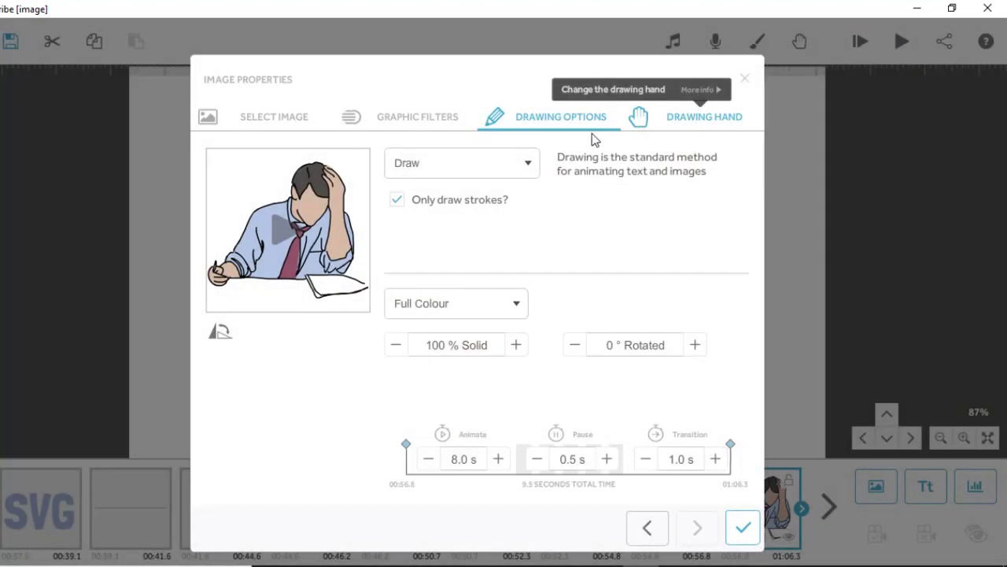
Set the image's animation to Move In from the upper-right corner and preview it.
{"action": "left_click", "coordinate": [526, 166]}
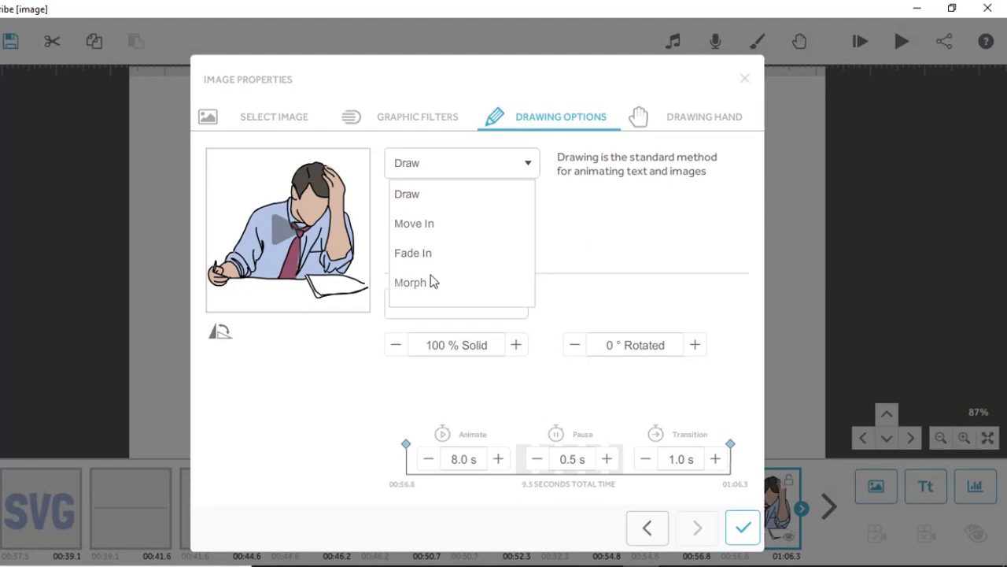
{"action": "left_click", "coordinate": [420, 228]}
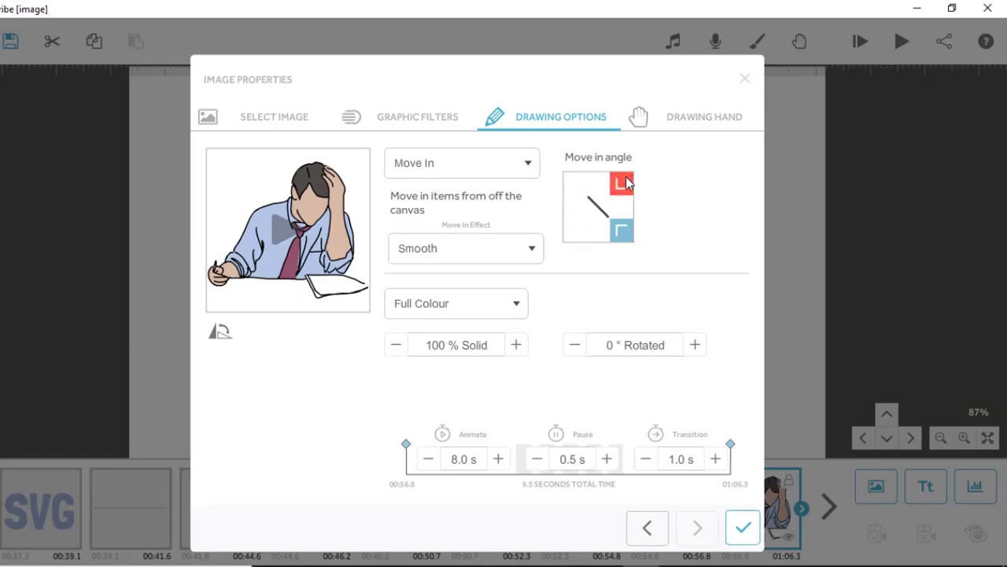
{"action": "left_click", "coordinate": [627, 182]}
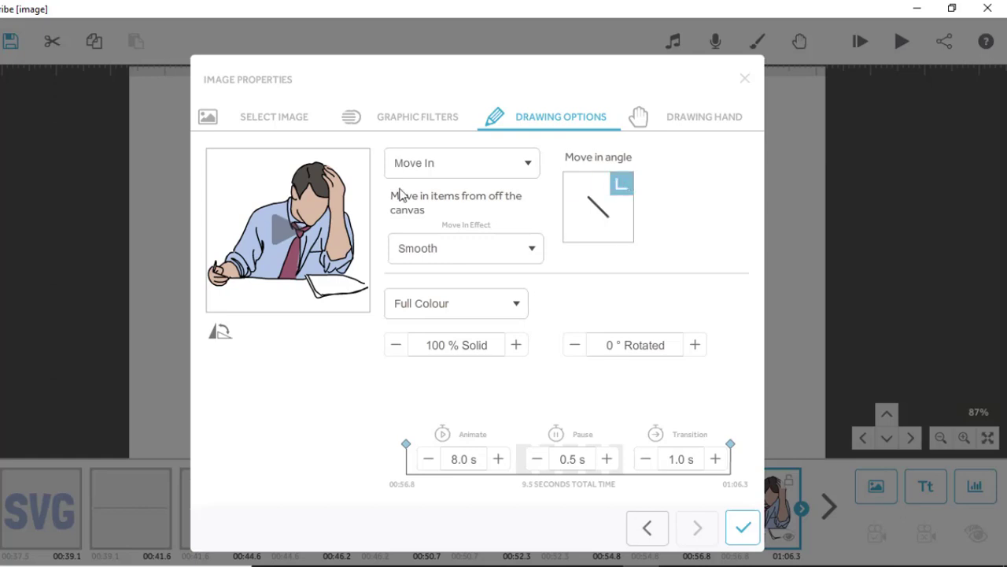
{"action": "left_click", "coordinate": [287, 238]}
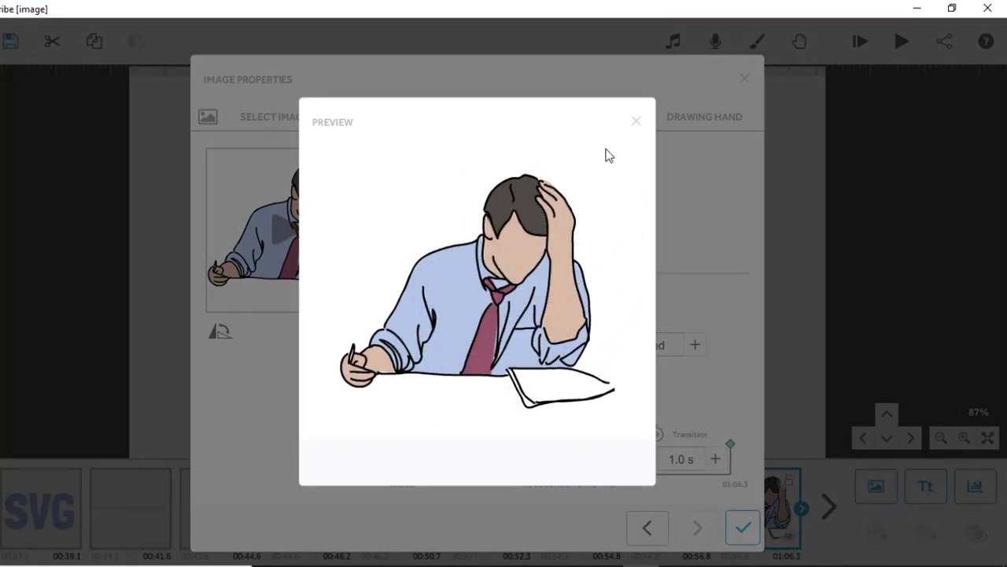
{"action": "left_click", "coordinate": [637, 122]}
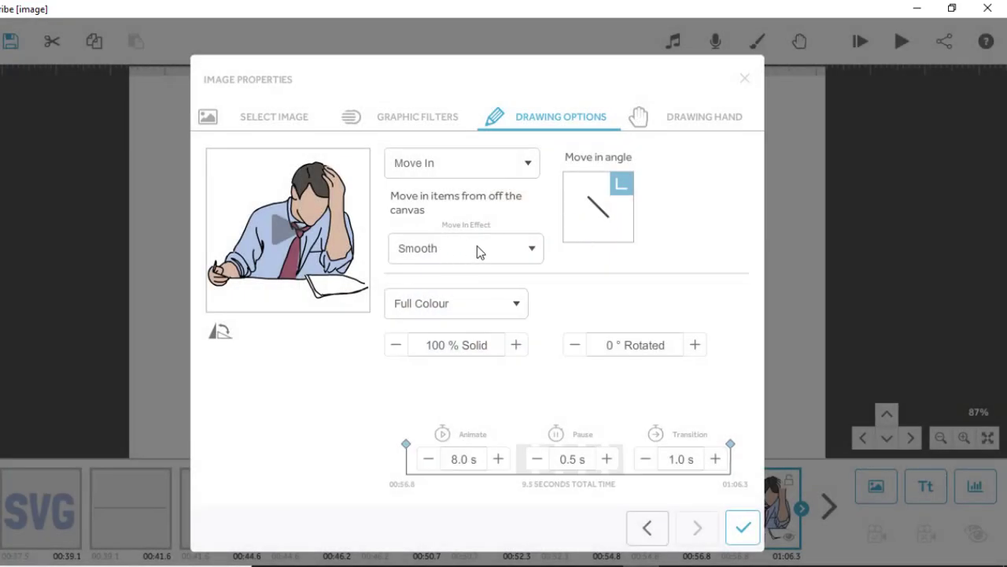
Try the Bounce move-in effect with a preview and return the effect to Smooth.
{"action": "left_click", "coordinate": [531, 251]}
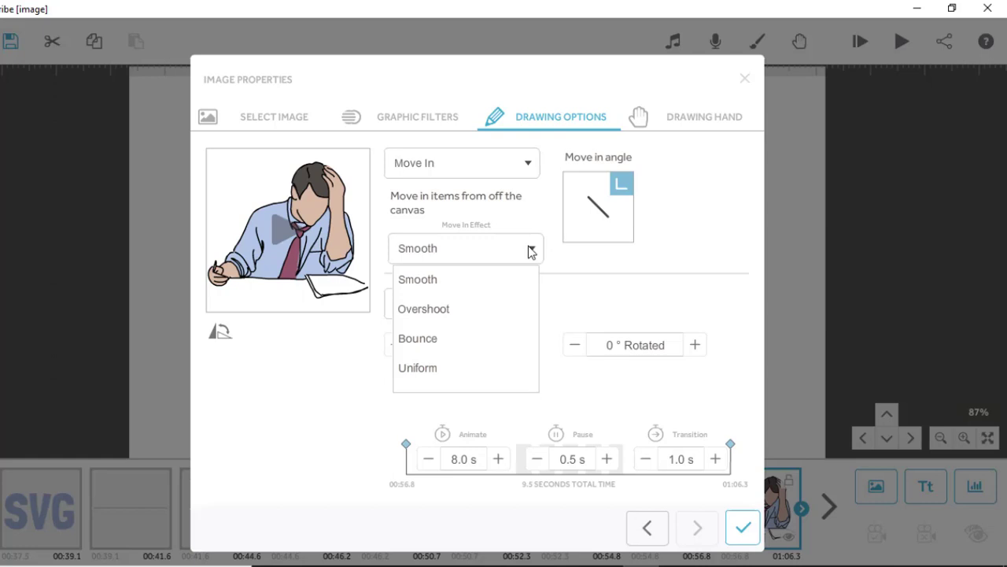
{"action": "left_click", "coordinate": [438, 347]}
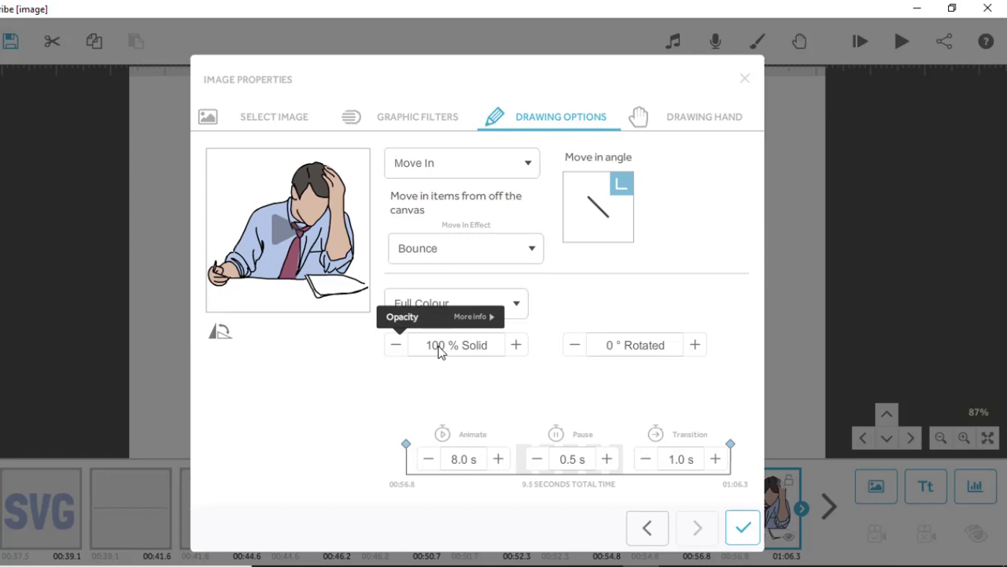
{"action": "left_click", "coordinate": [287, 234]}
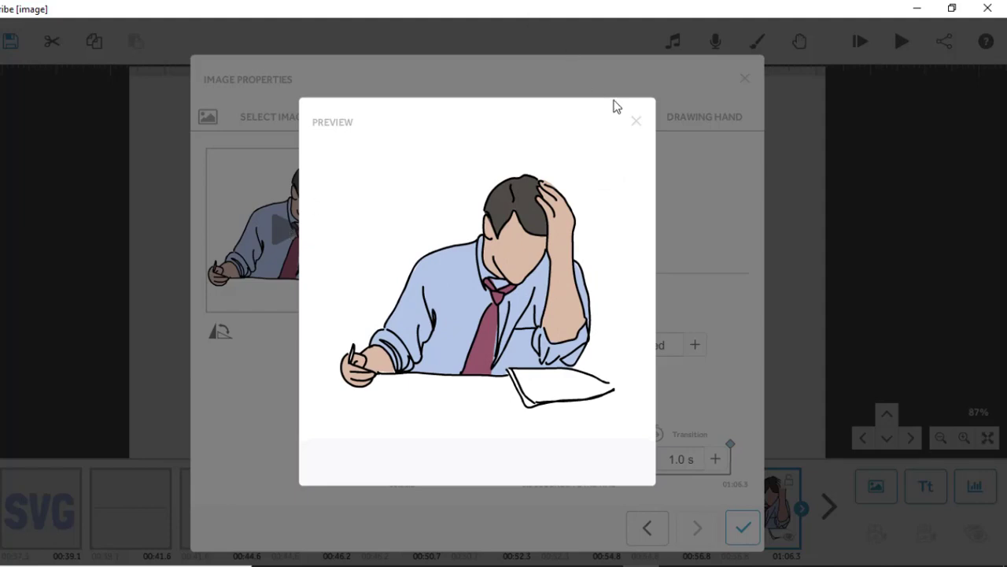
{"action": "left_click", "coordinate": [636, 122]}
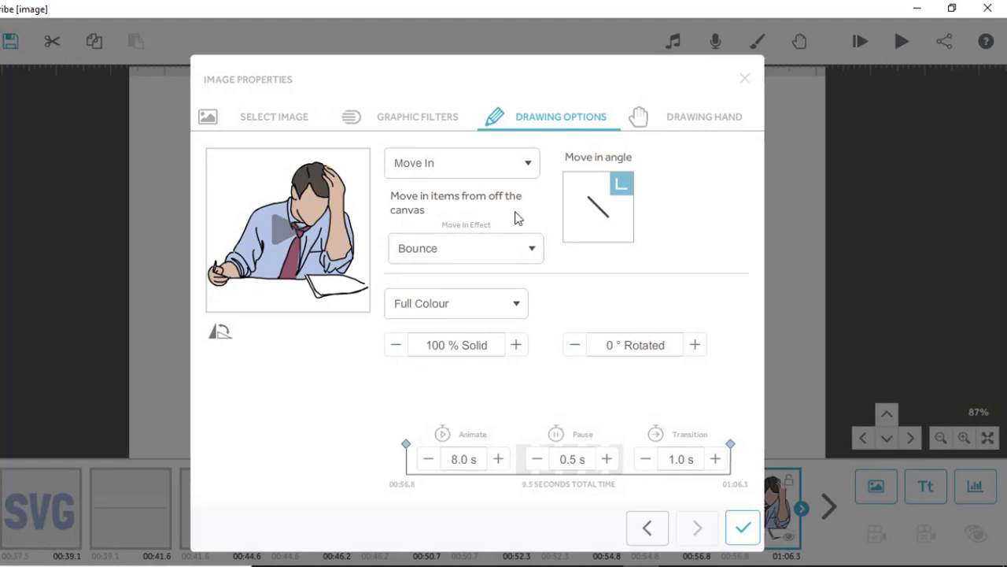
{"action": "left_click", "coordinate": [532, 251]}
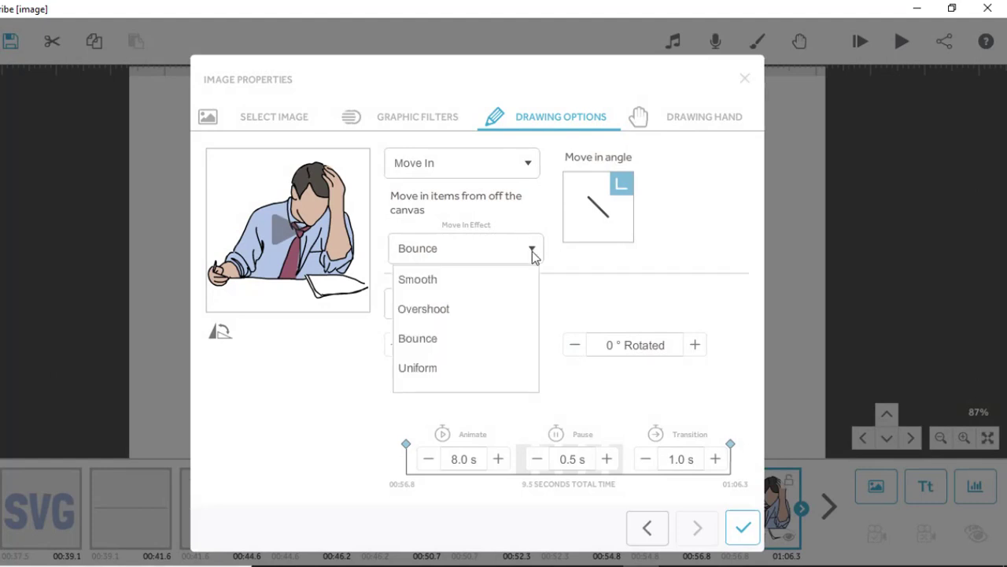
{"action": "left_click", "coordinate": [426, 281]}
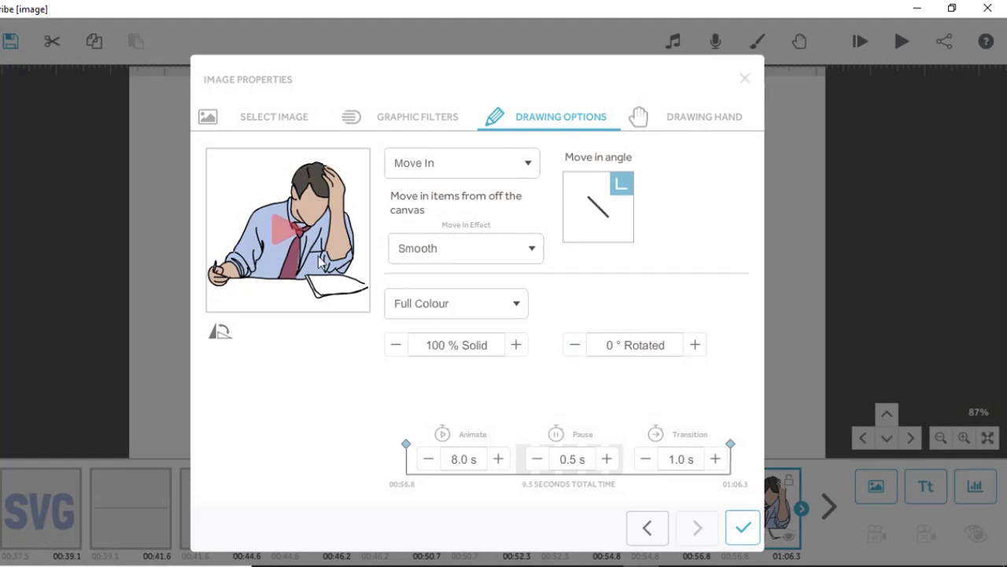
Try the Outline colour style on the image and change it to Greyscale.
{"action": "left_click", "coordinate": [497, 311]}
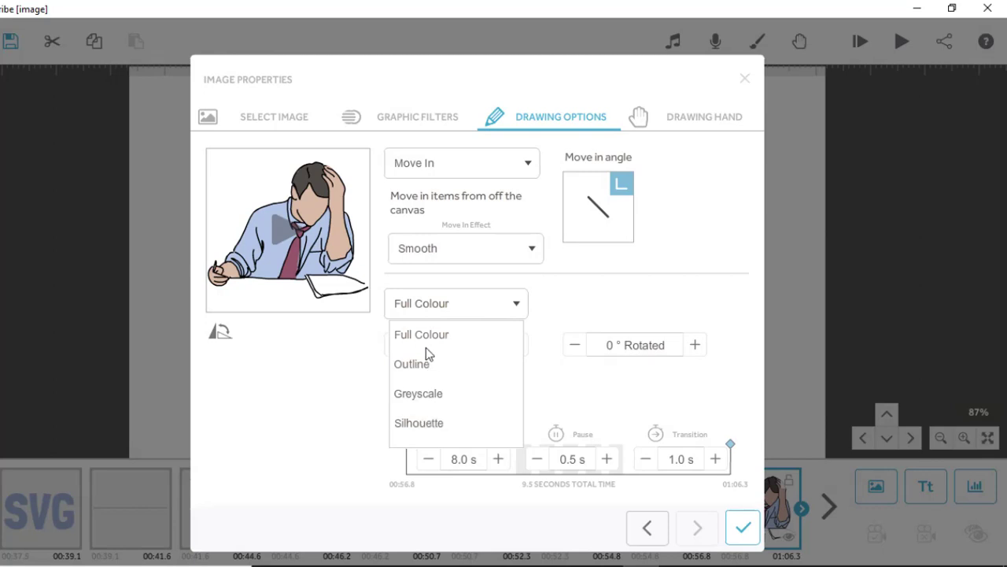
{"action": "left_click", "coordinate": [412, 364]}
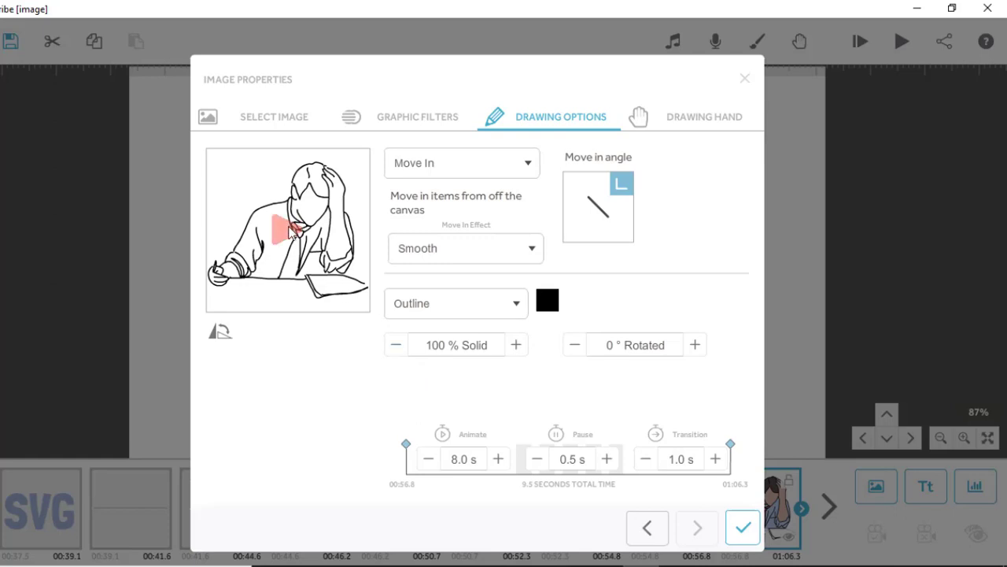
{"action": "left_click", "coordinate": [471, 308]}
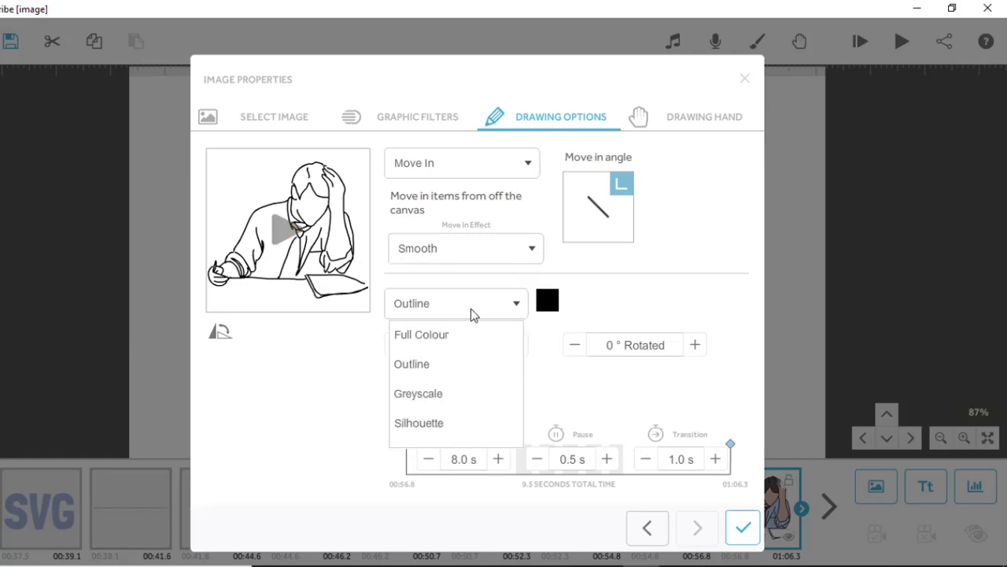
{"action": "left_click", "coordinate": [439, 401]}
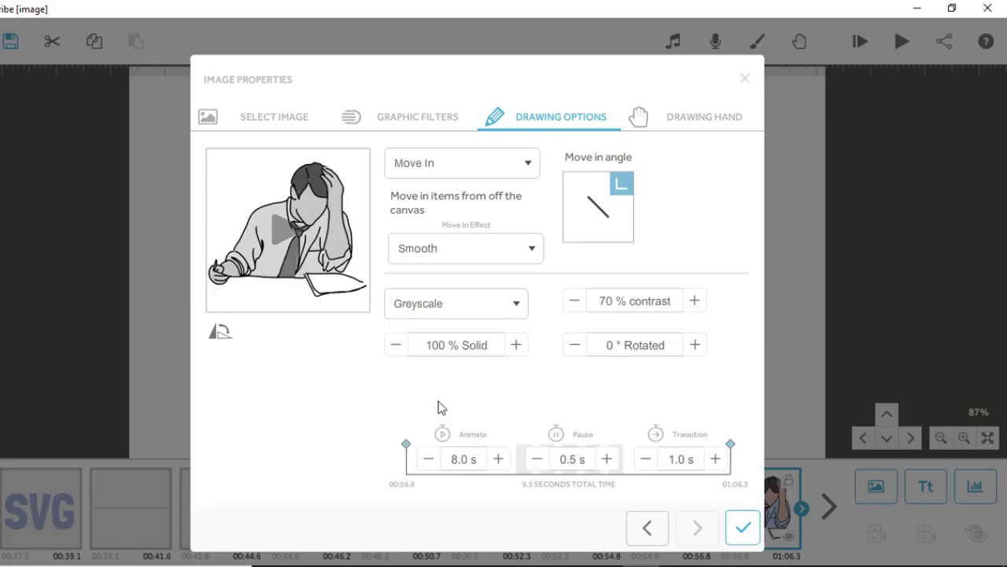
Try the Silhouette and Outline colour styles on the man image.
{"action": "left_click", "coordinate": [496, 309]}
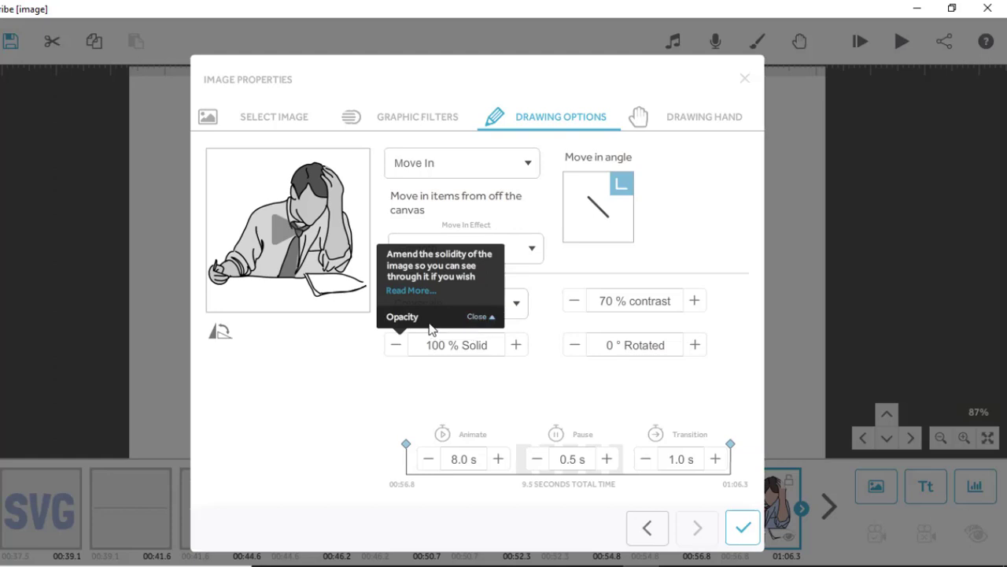
{"action": "left_click", "coordinate": [525, 308]}
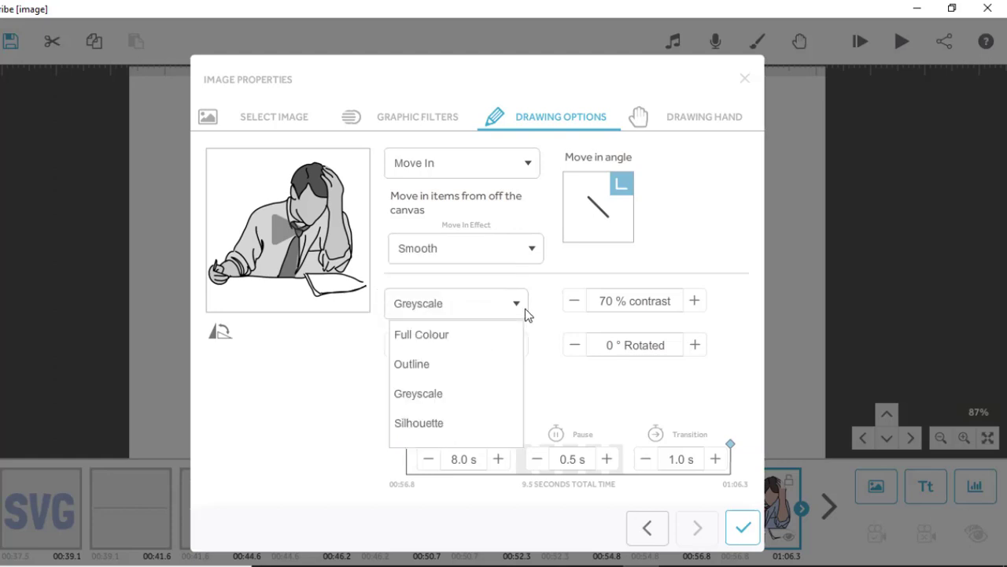
{"action": "left_click", "coordinate": [431, 425]}
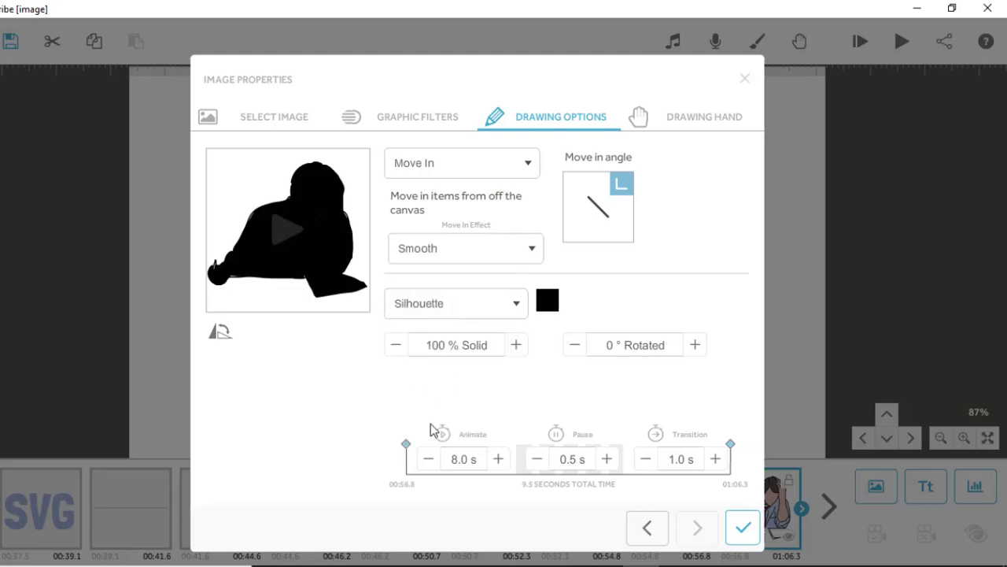
{"action": "left_click", "coordinate": [517, 305]}
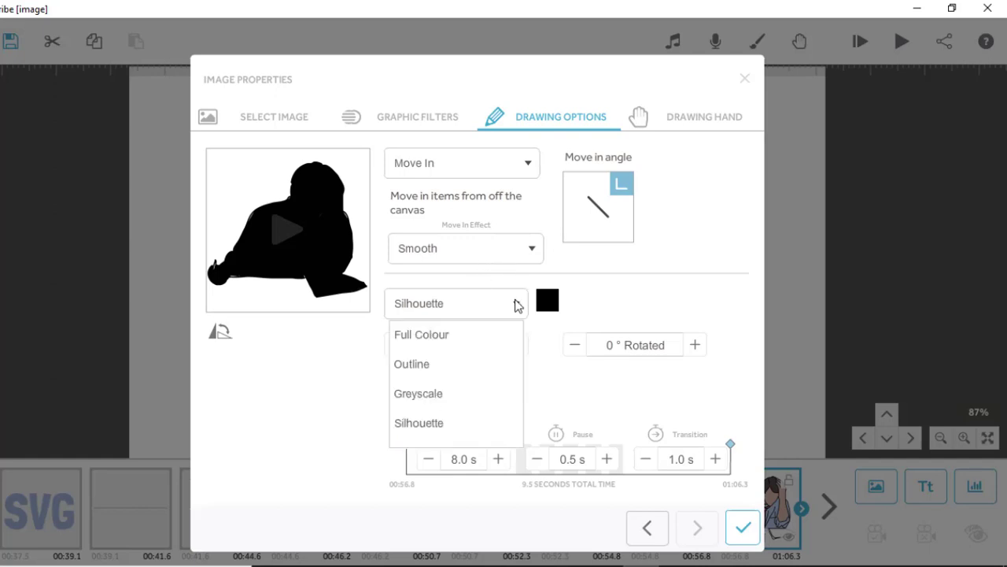
{"action": "left_click", "coordinate": [428, 367]}
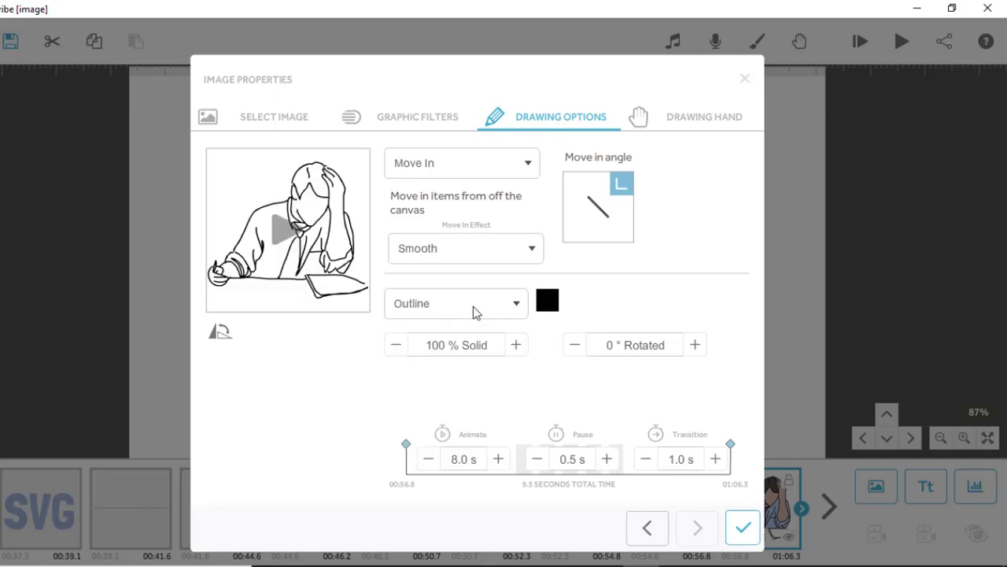
Set the man image's colour style to Full Colour and preview its animation.
{"action": "left_click", "coordinate": [518, 304]}
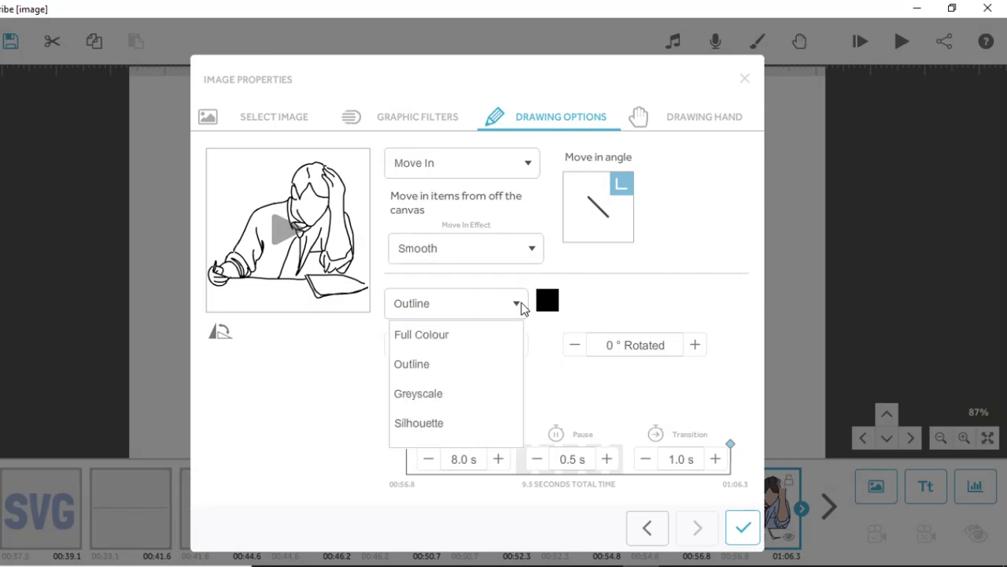
{"action": "left_click", "coordinate": [445, 337]}
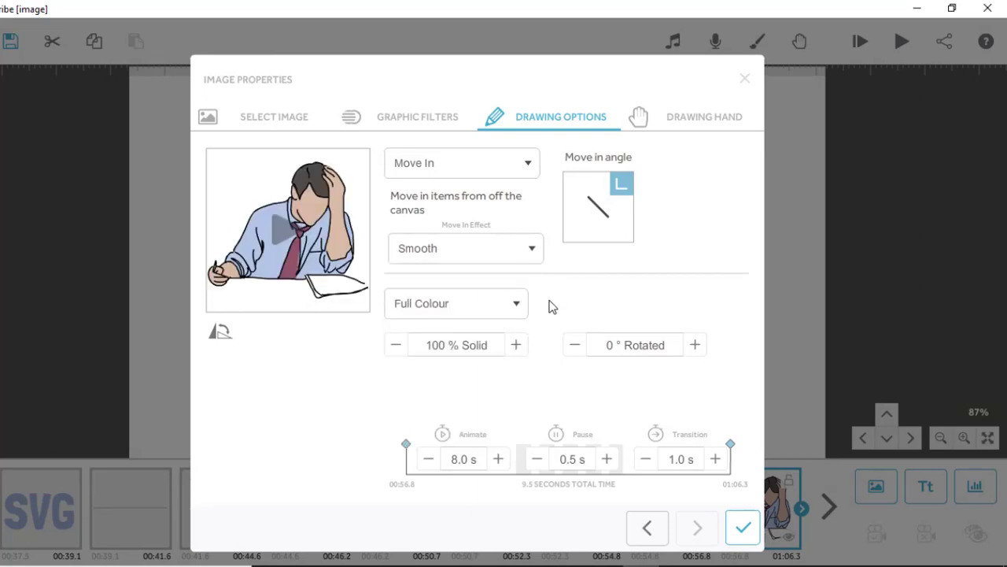
{"action": "left_click", "coordinate": [311, 221]}
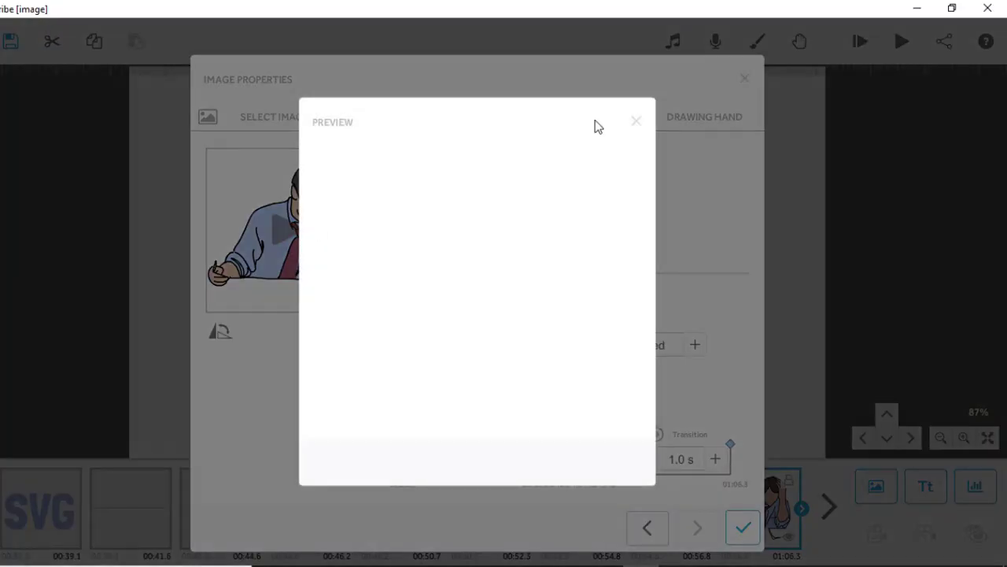
{"action": "left_click", "coordinate": [637, 121]}
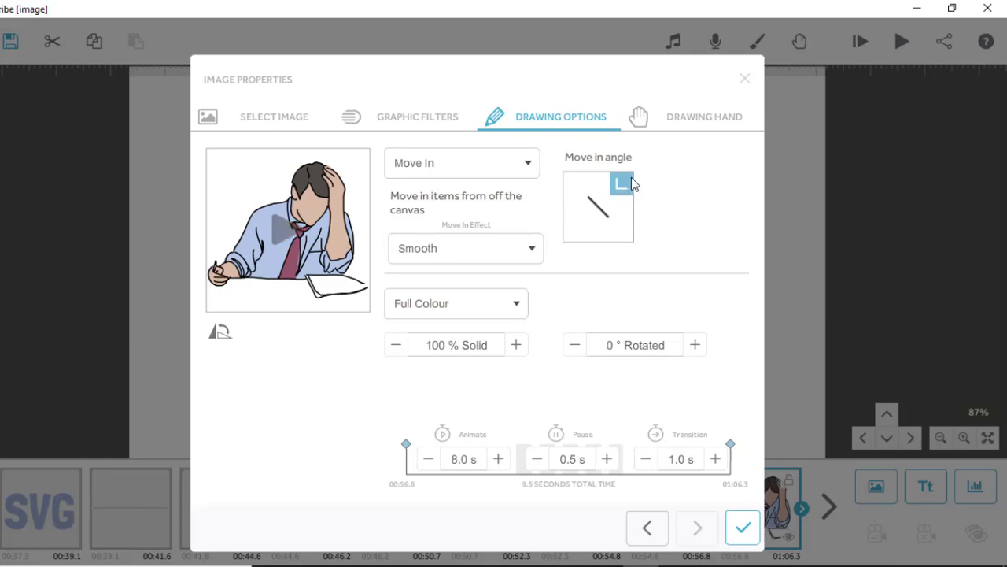
Try the pointing-finger hand as the man image's drawing hand and preview the Move In animation.
{"action": "left_click", "coordinate": [700, 118]}
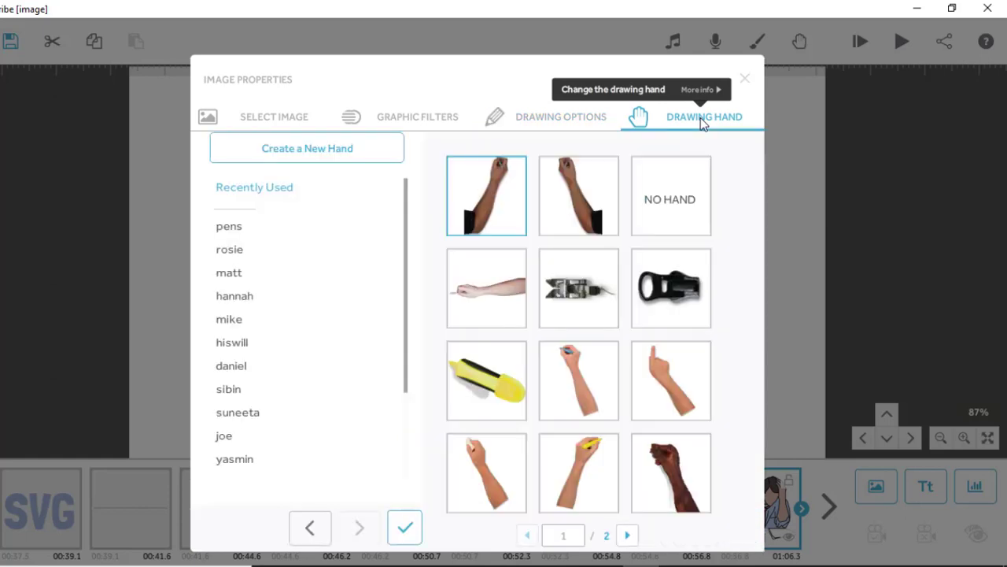
{"action": "left_click", "coordinate": [665, 388]}
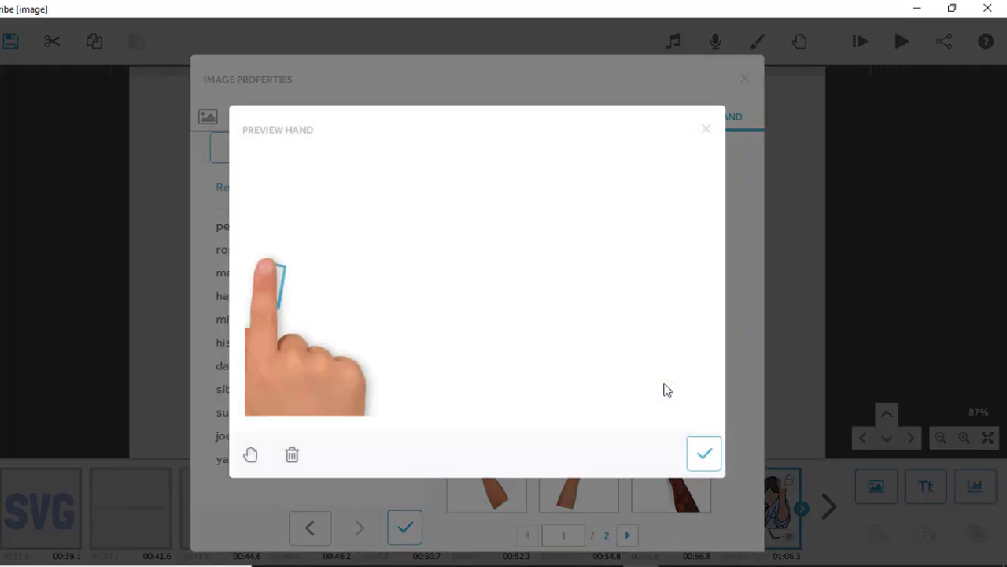
{"action": "left_click", "coordinate": [712, 459]}
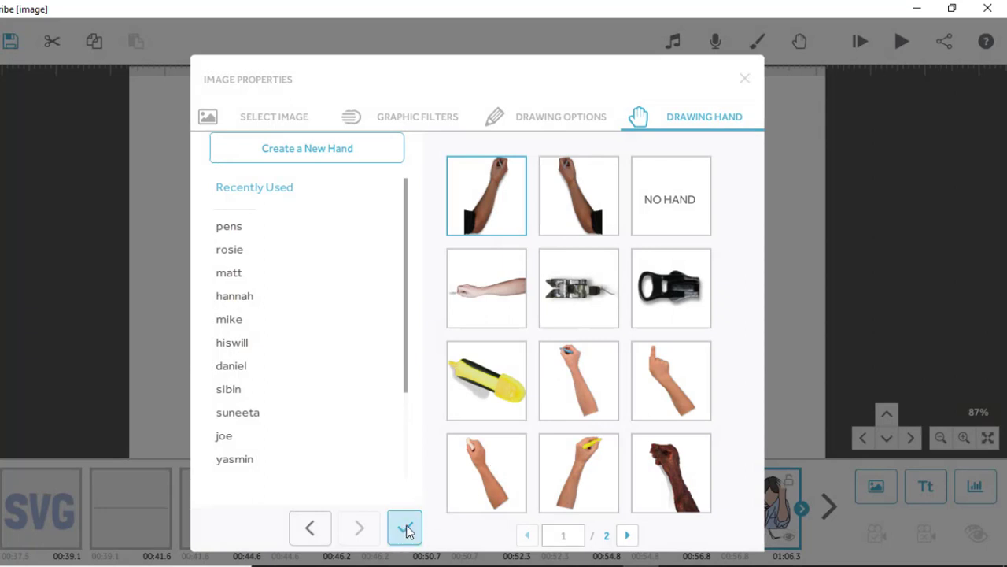
{"action": "left_click", "coordinate": [517, 119]}
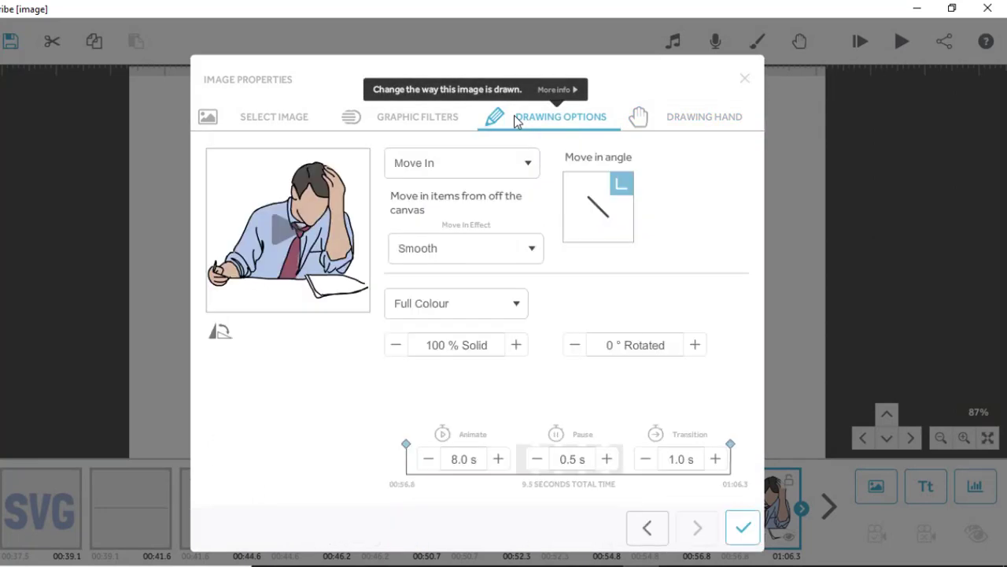
{"action": "left_click", "coordinate": [285, 234]}
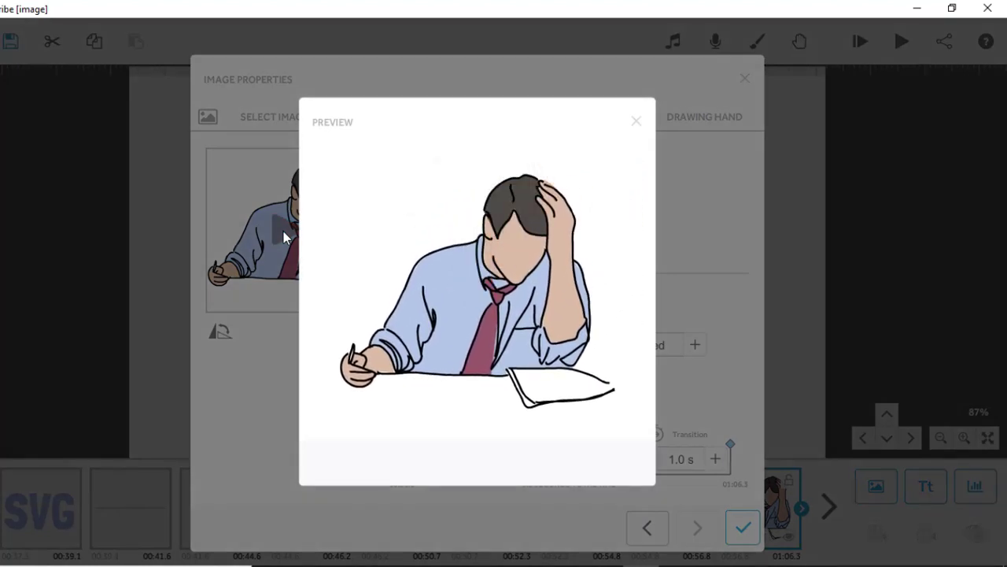
{"action": "left_click", "coordinate": [643, 120]}
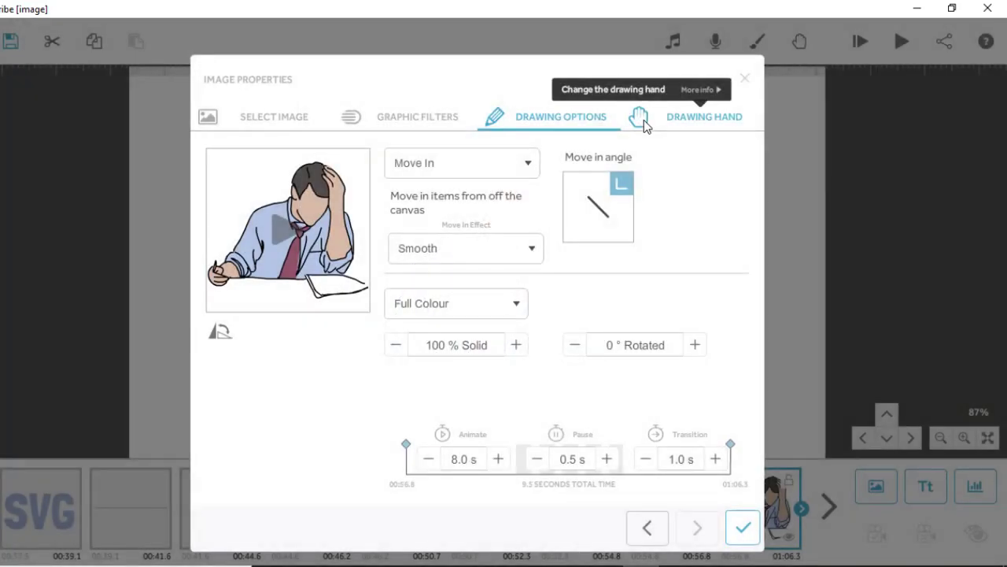
Set the man image's animate time to 5.0 s.
{"action": "left_click", "coordinate": [429, 460]}
{"action": "left_click", "coordinate": [430, 460]}
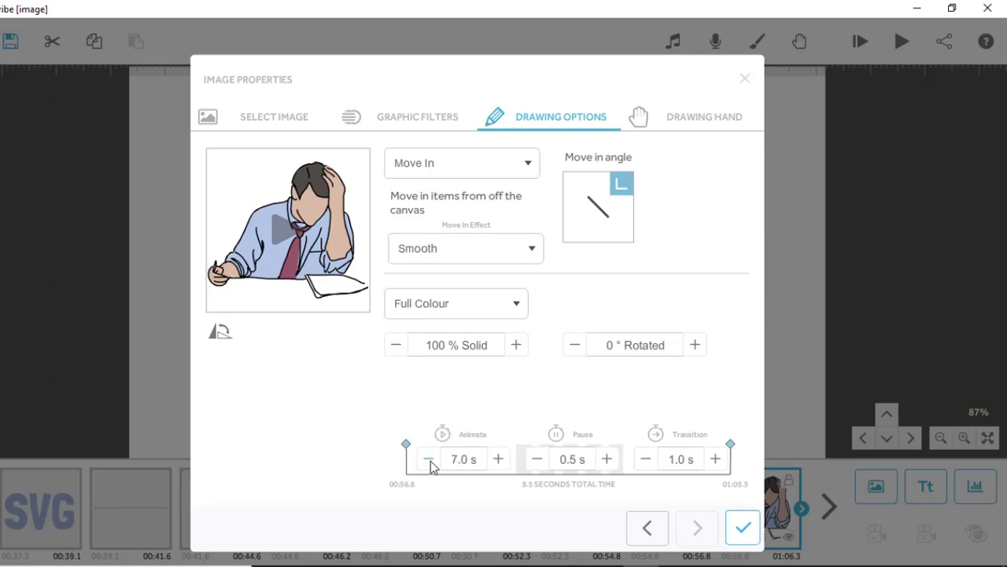
{"action": "left_click", "coordinate": [430, 461]}
{"action": "left_click", "coordinate": [430, 461]}
{"action": "left_click", "coordinate": [429, 460]}
{"action": "left_click", "coordinate": [430, 460]}
Set the man image's animation to Draw with the light-skinned hand holding a grey pen, and apply the properties.
{"action": "left_click", "coordinate": [523, 172]}
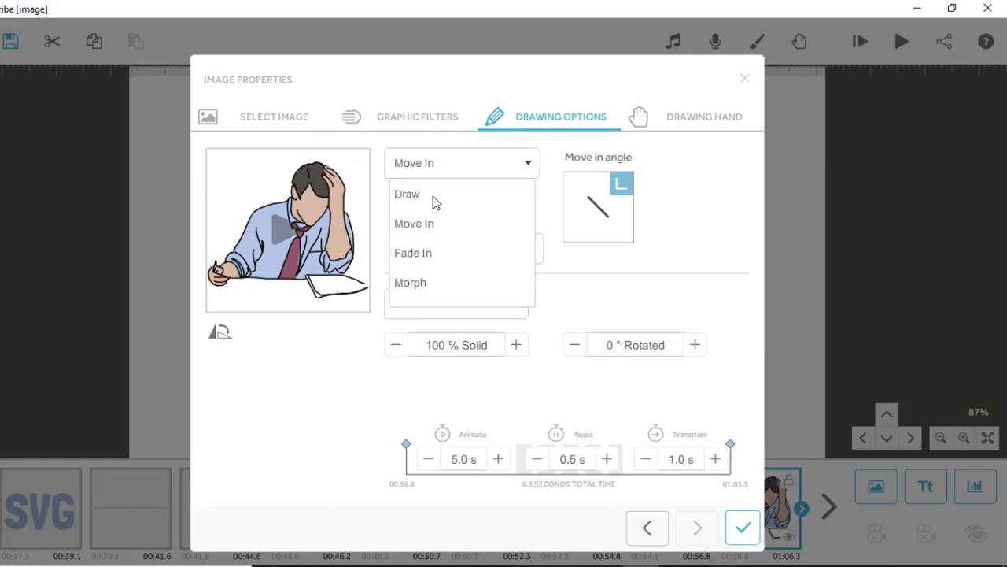
{"action": "left_click", "coordinate": [433, 196]}
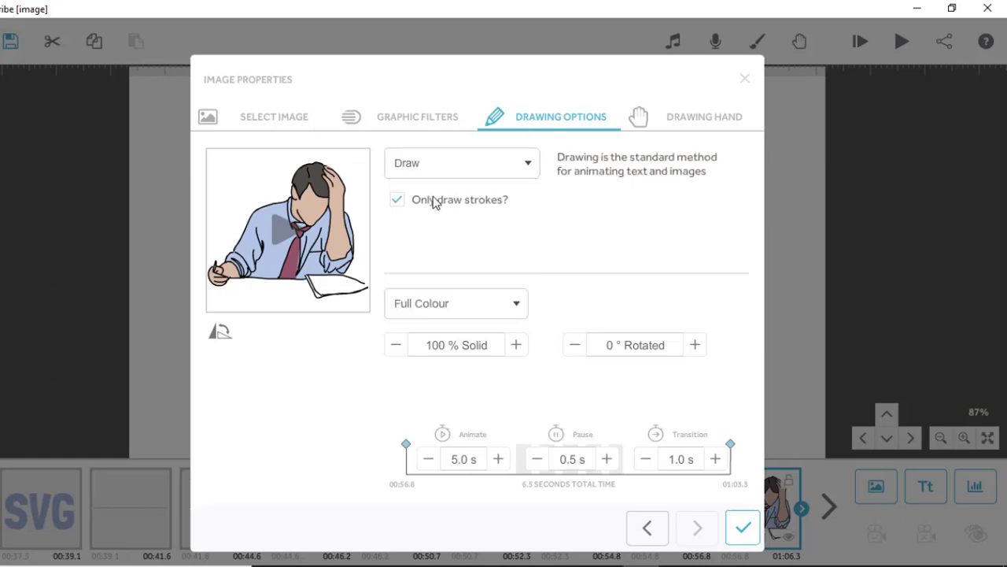
{"action": "left_click", "coordinate": [708, 116]}
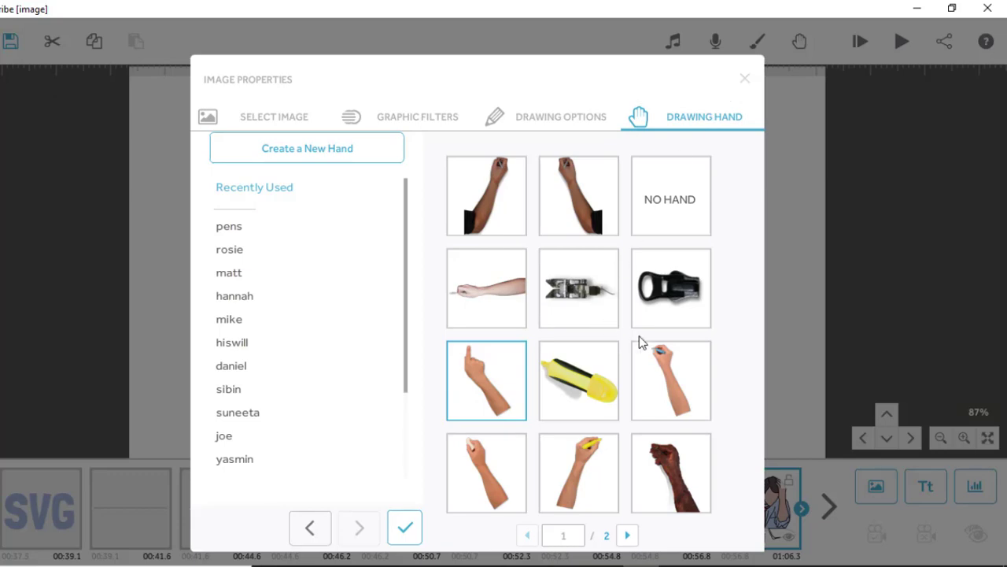
{"action": "left_click", "coordinate": [670, 388]}
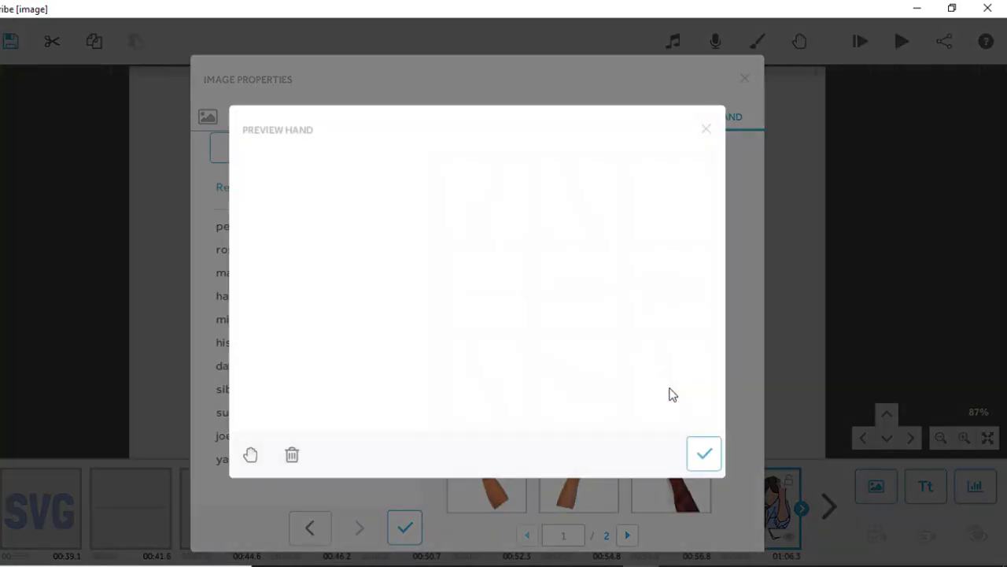
{"action": "left_click", "coordinate": [703, 455]}
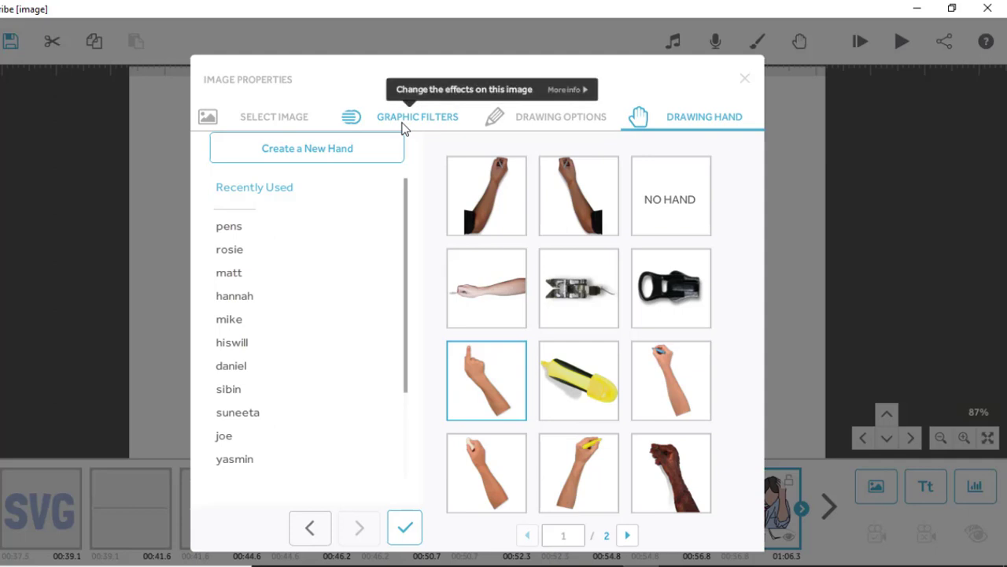
{"action": "left_click", "coordinate": [511, 127]}
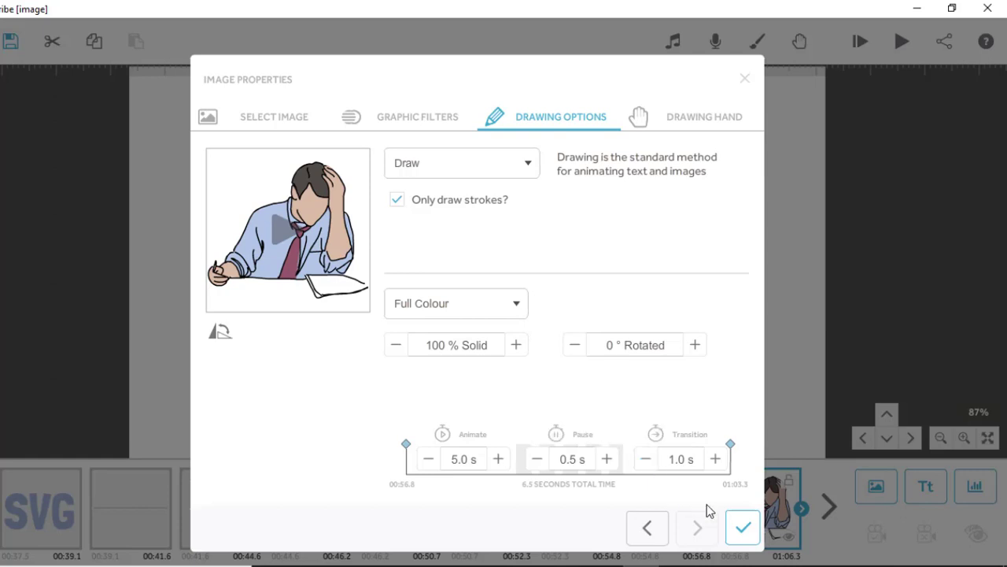
{"action": "left_click", "coordinate": [743, 529]}
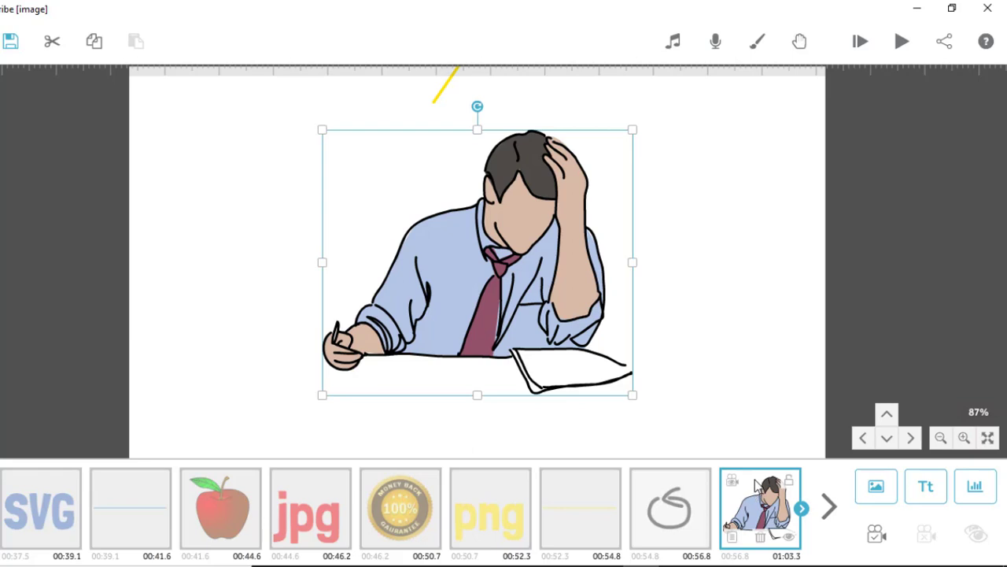
Play the scribe from the man image element and reselect that element in the timeline.
{"action": "mouse_move", "coordinate": [759, 492]}
{"action": "left_mouse_down"}
{"action": "mouse_move", "coordinate": [720, 484]}
{"action": "mouse_move", "coordinate": [758, 492]}
{"action": "left_mouse_up"}
{"action": "left_click", "coordinate": [904, 43]}
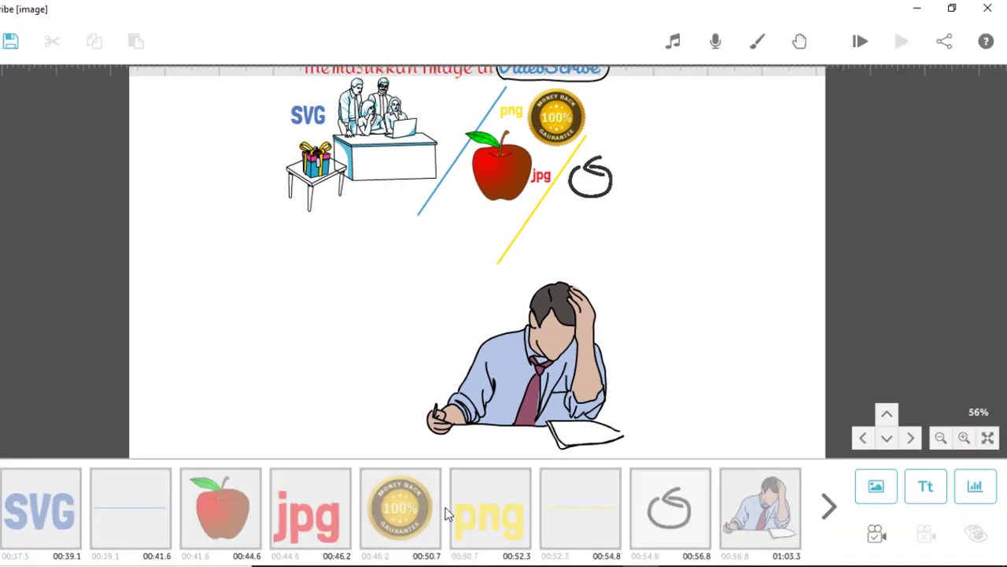
{"action": "left_click", "coordinate": [774, 526]}
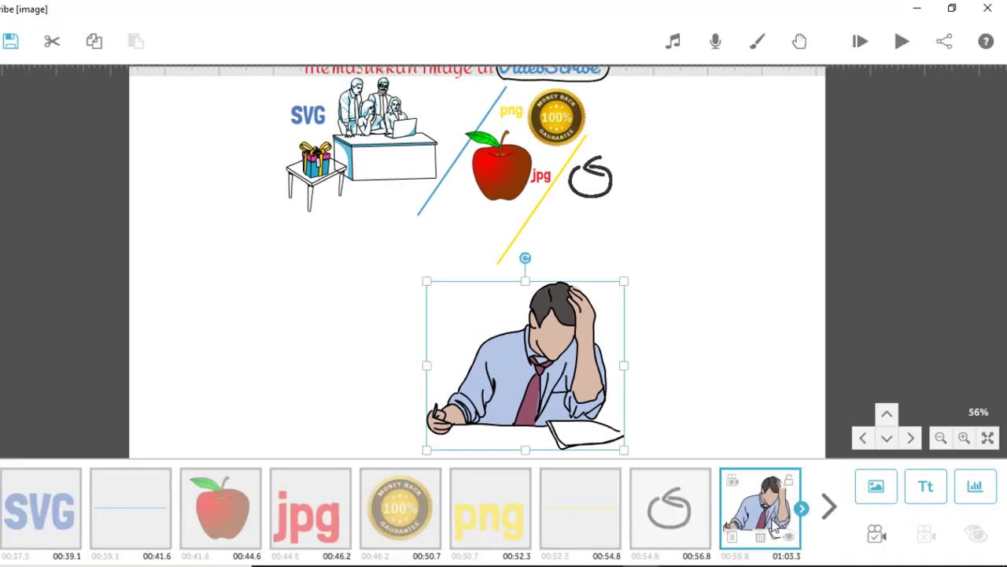
Import the image file Children's Toys_15 from the computer's Children's Toys folder into the scribe.
{"action": "left_click", "coordinate": [879, 489]}
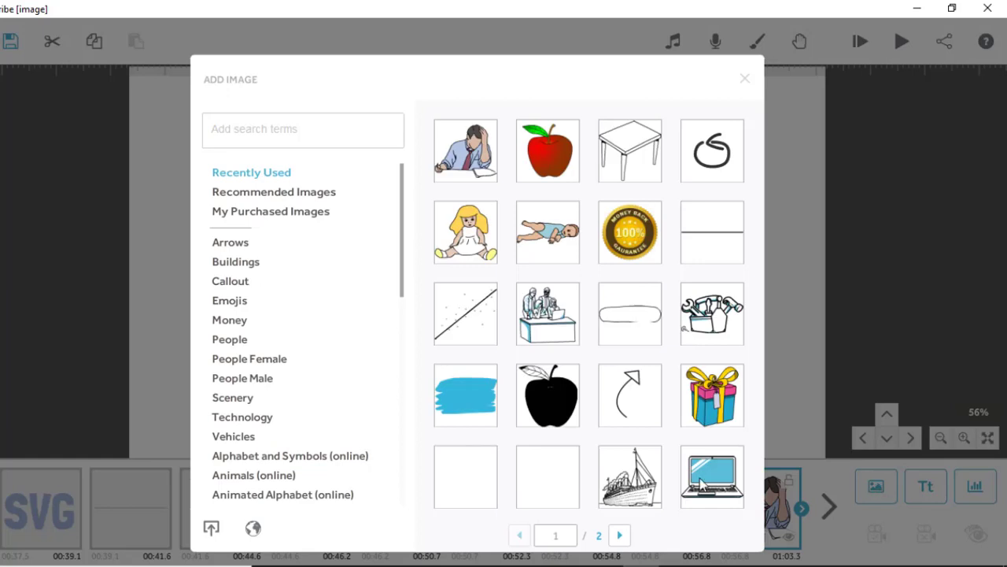
{"action": "left_click", "coordinate": [213, 529]}
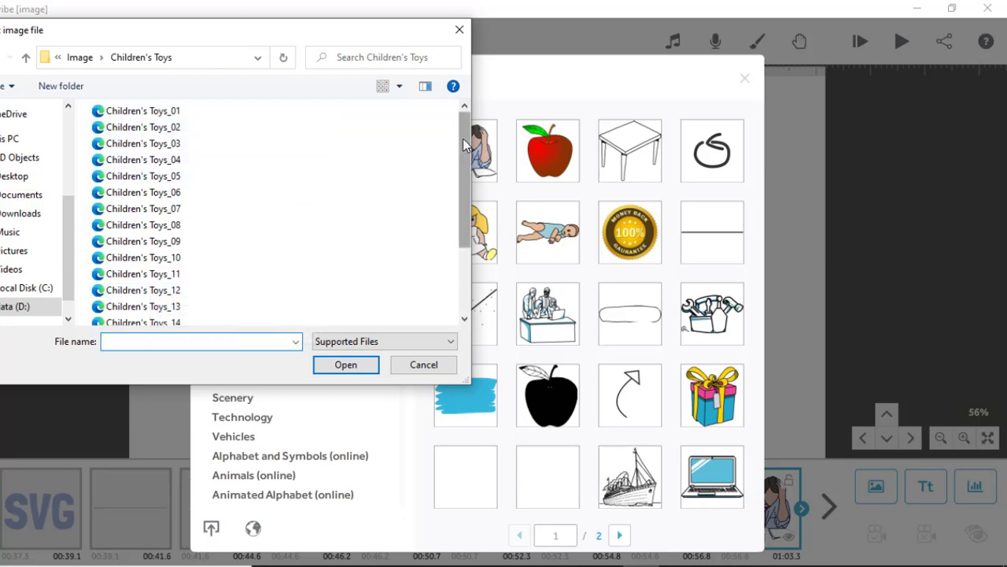
{"action": "left_click_drag", "start_coordinate": [464, 146], "coordinate": [440, 232]}
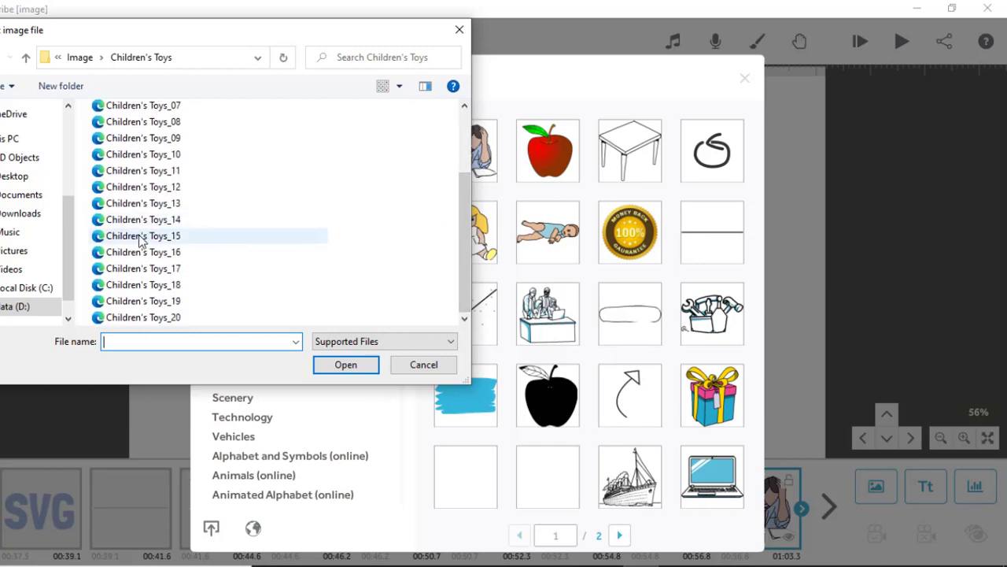
{"action": "left_click", "coordinate": [140, 238]}
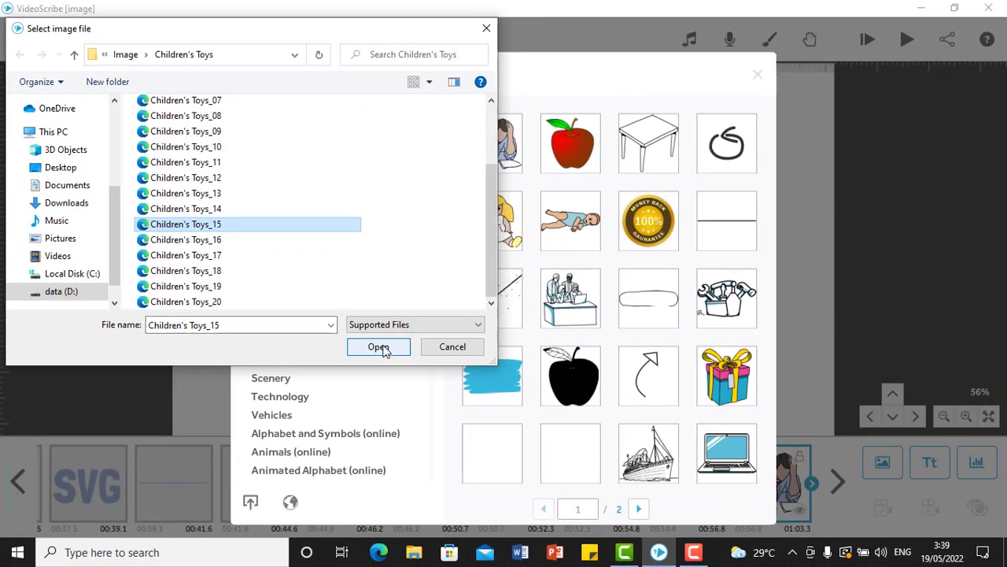
{"action": "left_click", "coordinate": [349, 366]}
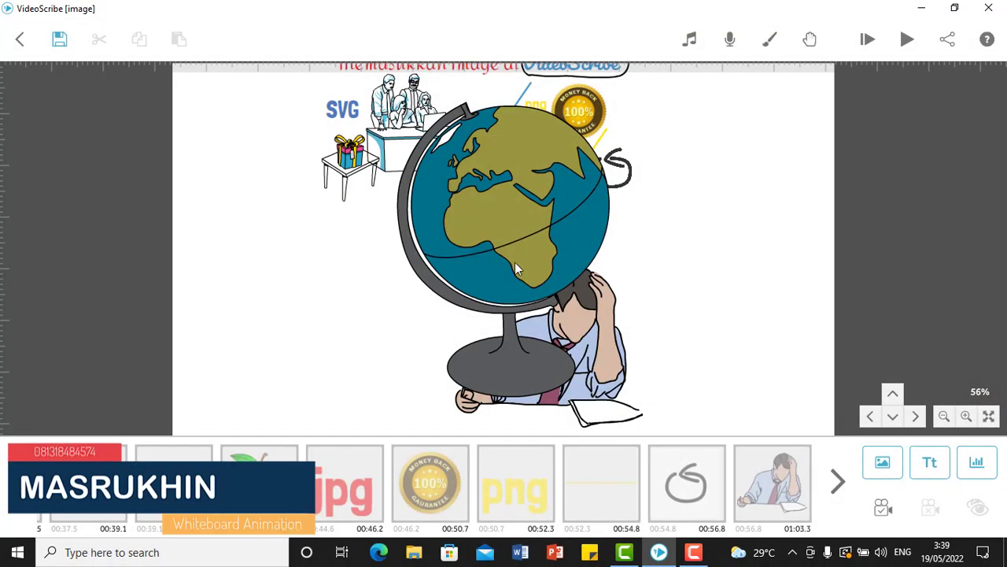
Move the imported globe image to the empty canvas area to the right of the man.
{"action": "left_click_drag", "start_coordinate": [504, 218], "coordinate": [336, 208]}
{"action": "left_click", "coordinate": [339, 149]}
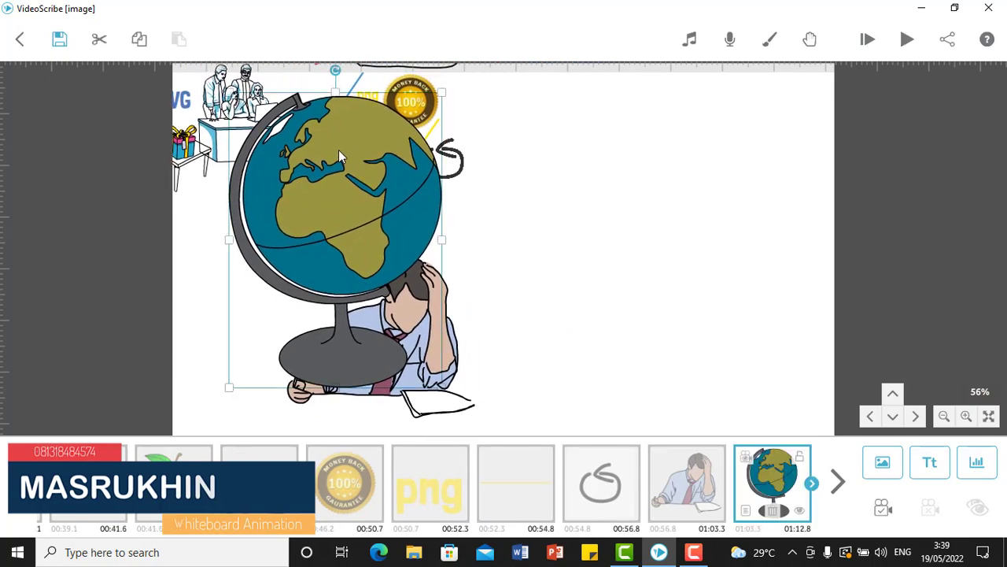
{"action": "left_click_drag", "start_coordinate": [338, 149], "coordinate": [653, 167]}
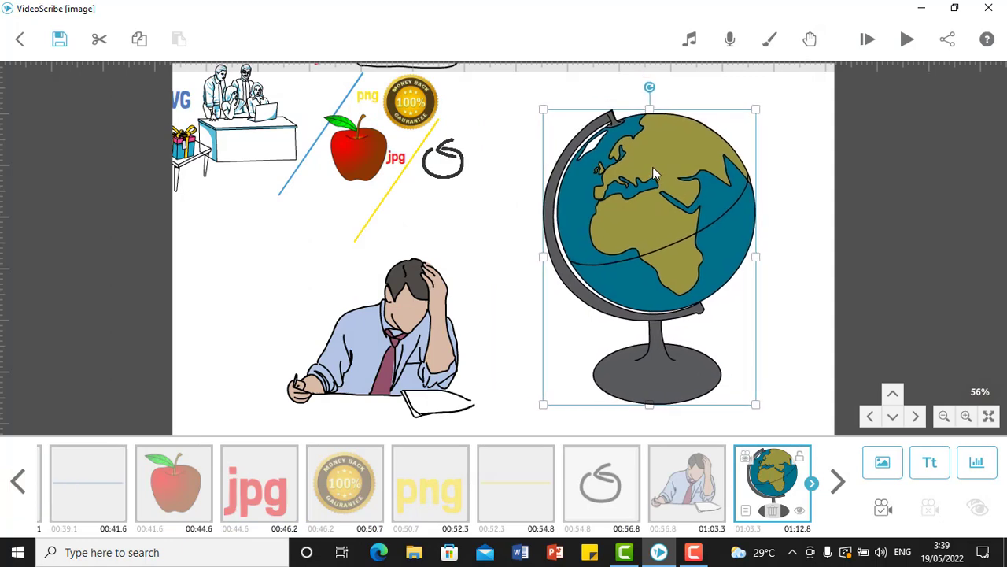
Set the globe image's animate time to 6.0 s in its element properties.
{"action": "left_click", "coordinate": [747, 512]}
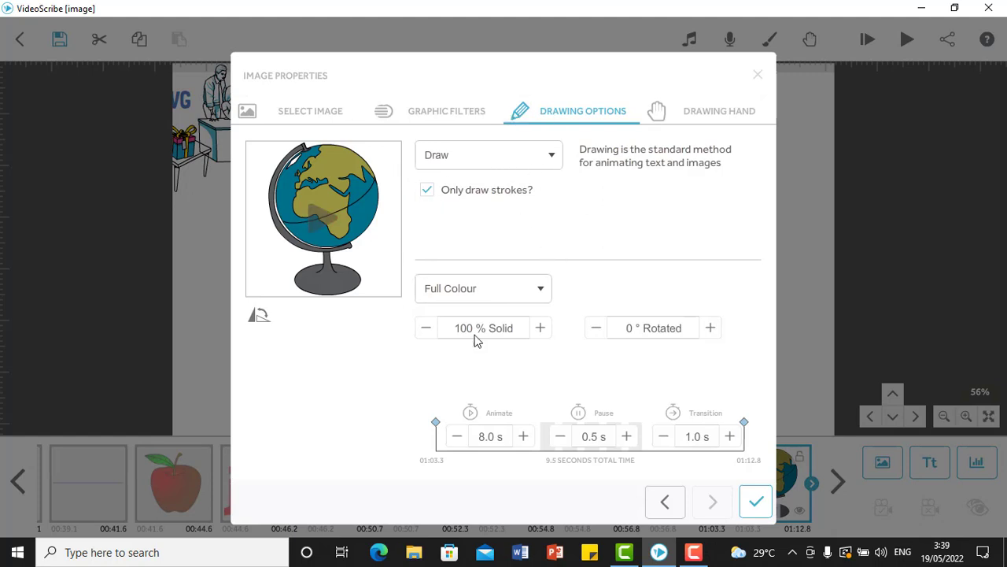
{"action": "left_click", "coordinate": [457, 436]}
{"action": "left_click", "coordinate": [457, 436]}
{"action": "left_click", "coordinate": [456, 436]}
{"action": "left_click", "coordinate": [456, 436]}
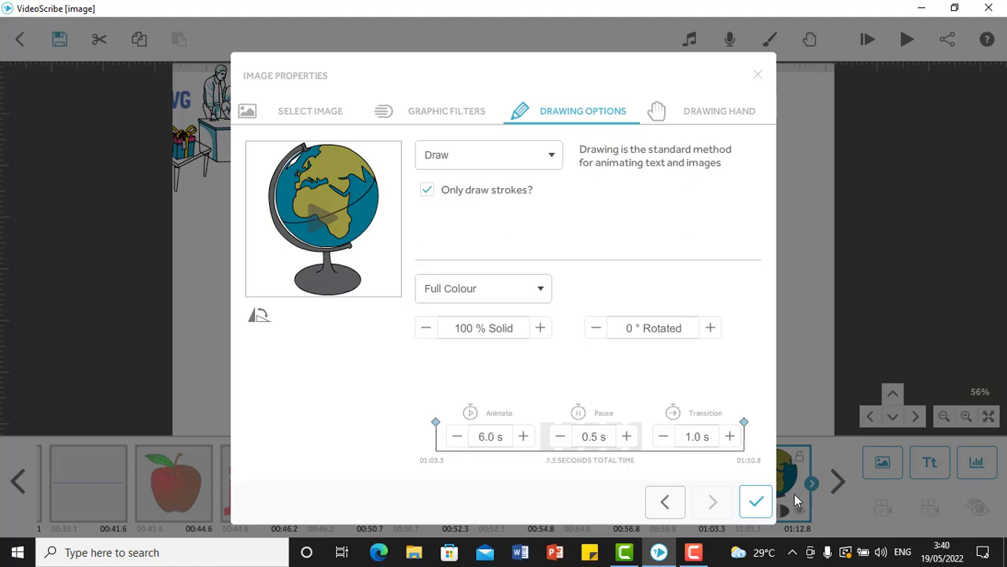
Apply the globe image's properties and preview the scribe's playback from the globe element.
{"action": "left_click", "coordinate": [756, 504]}
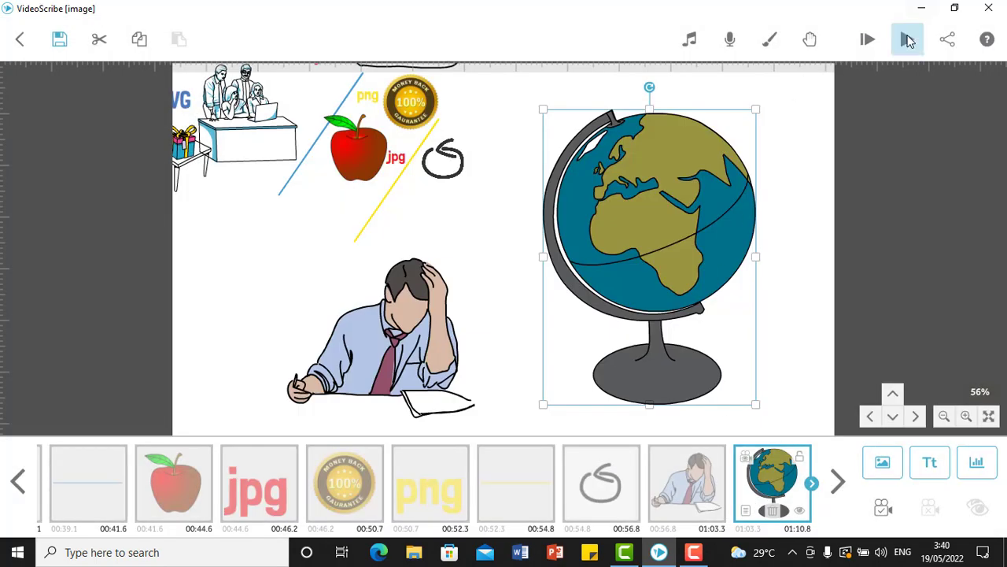
{"action": "left_click", "coordinate": [908, 40]}
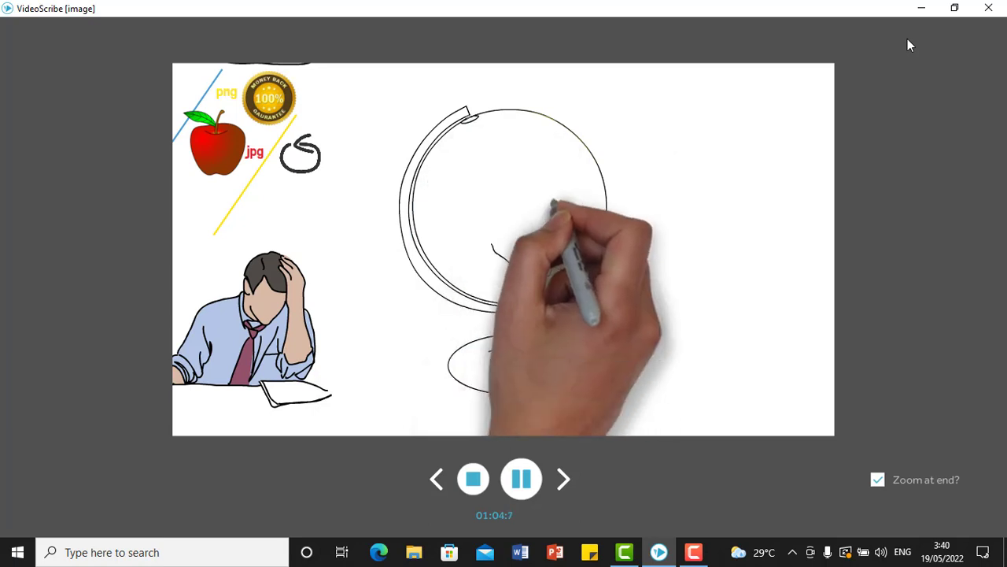
{"action": "left_click", "coordinate": [473, 479]}
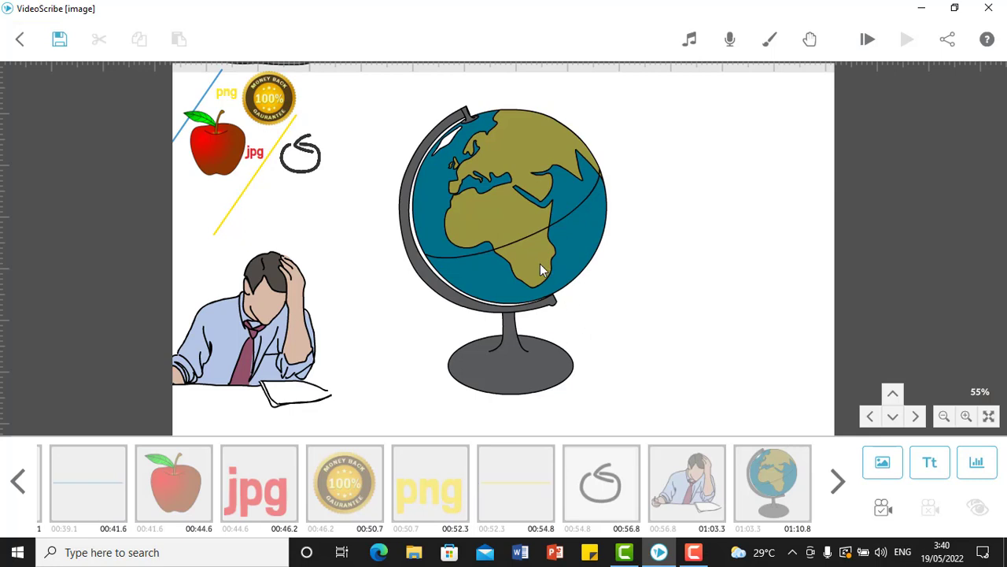
Make room on the canvas beside the globe and start importing a new image file from the computer.
{"action": "left_click_drag", "start_coordinate": [540, 263], "coordinate": [382, 252]}
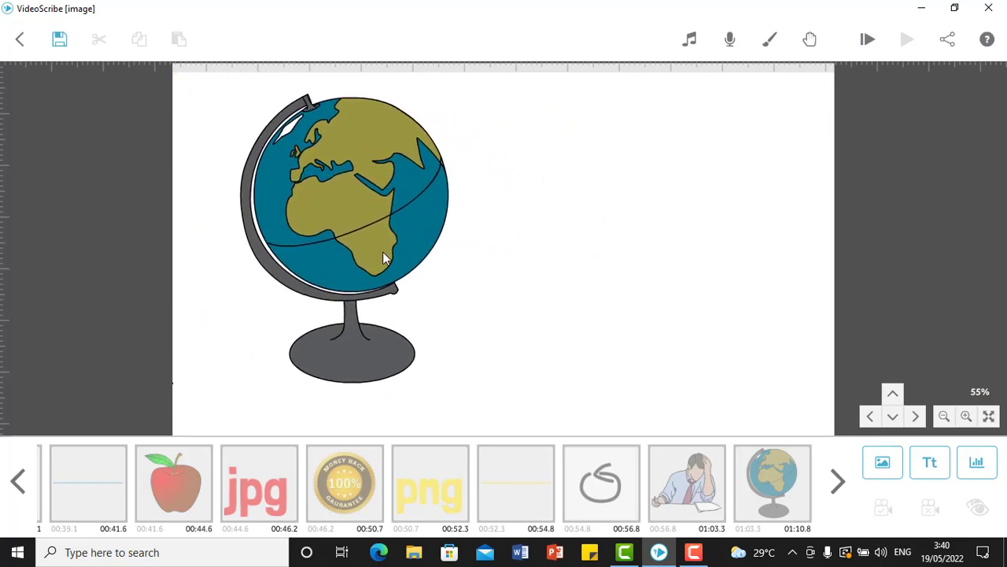
{"action": "left_click", "coordinate": [883, 464]}
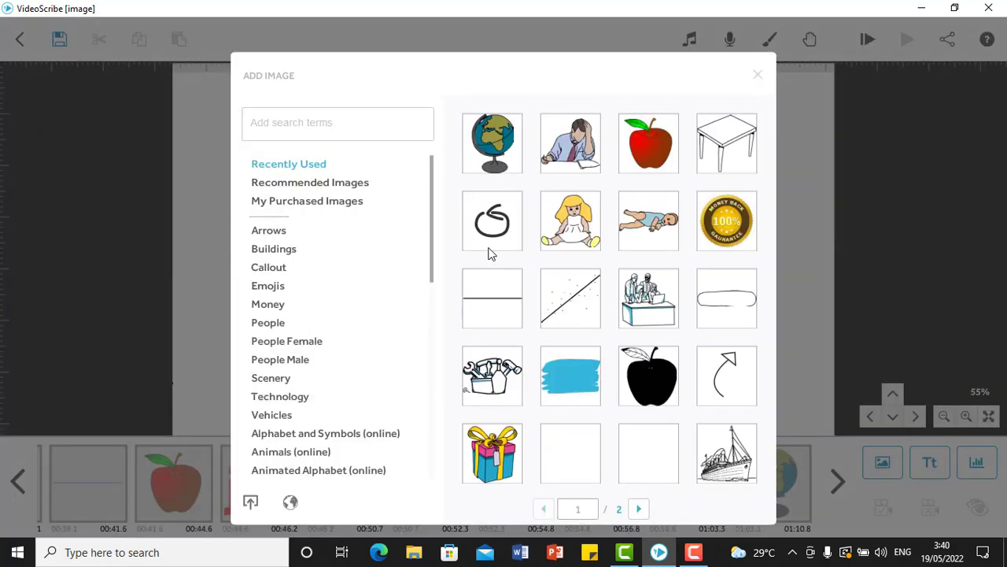
{"action": "left_click", "coordinate": [250, 501]}
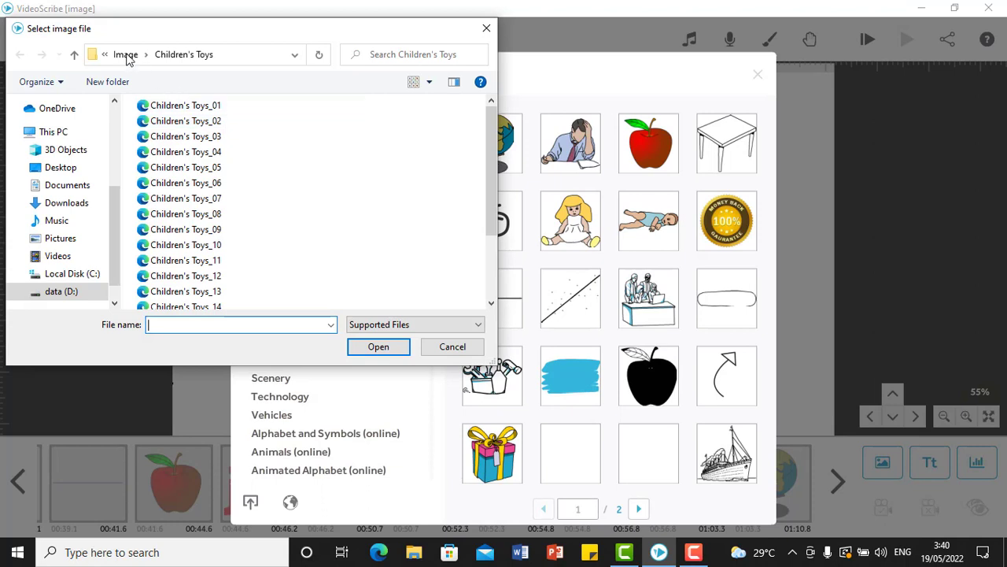
Browse the Image folder and its Ancient Greece subfolder for files that can be imported.
{"action": "left_click", "coordinate": [126, 55]}
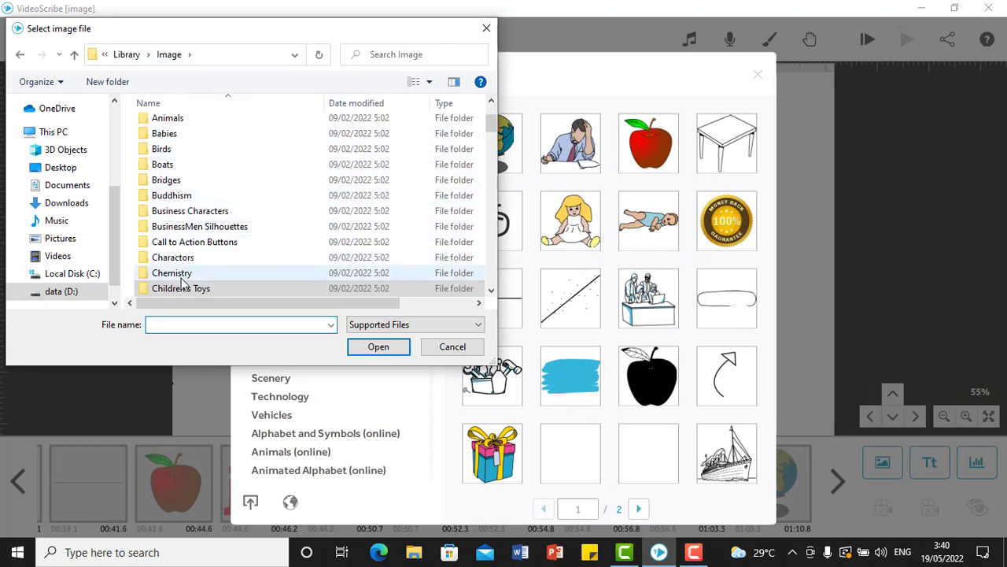
{"action": "scroll", "coordinate": [185, 279], "scroll_direction": "down", "scroll_amount": 1}
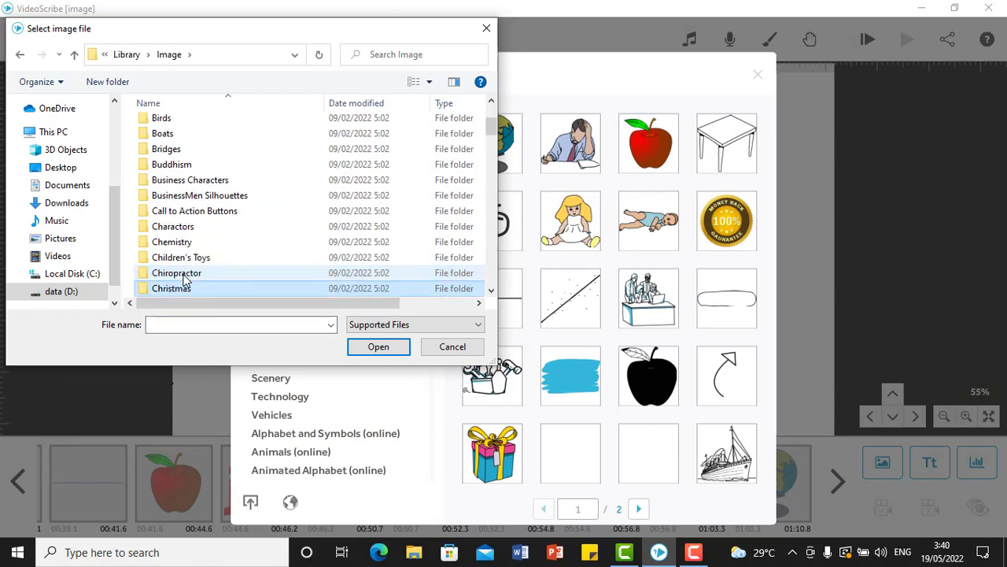
{"action": "scroll", "coordinate": [185, 279], "scroll_direction": "up", "scroll_amount": 3}
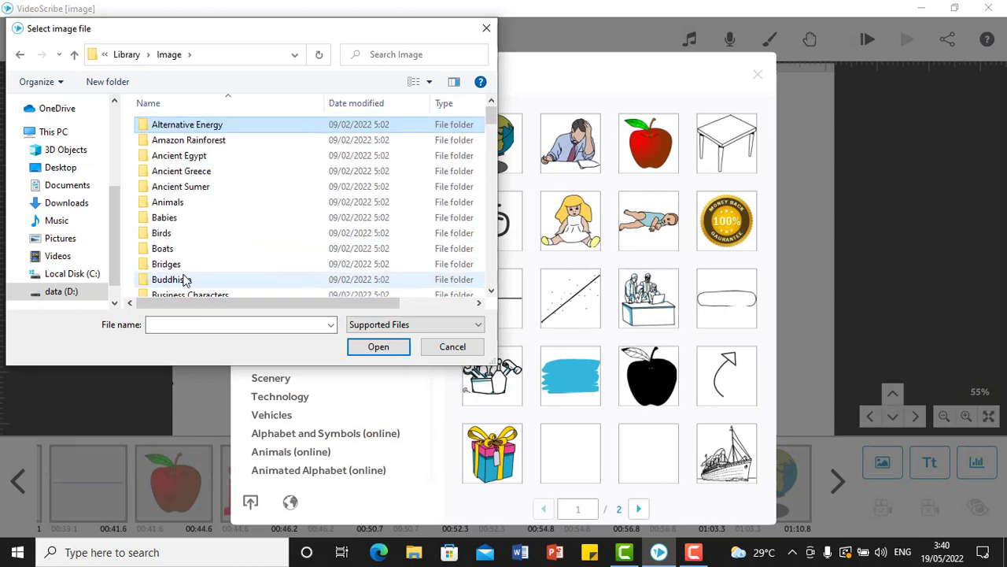
{"action": "key", "text": "Down"}
{"action": "key", "text": "Down"}
{"action": "key", "text": "Down"}
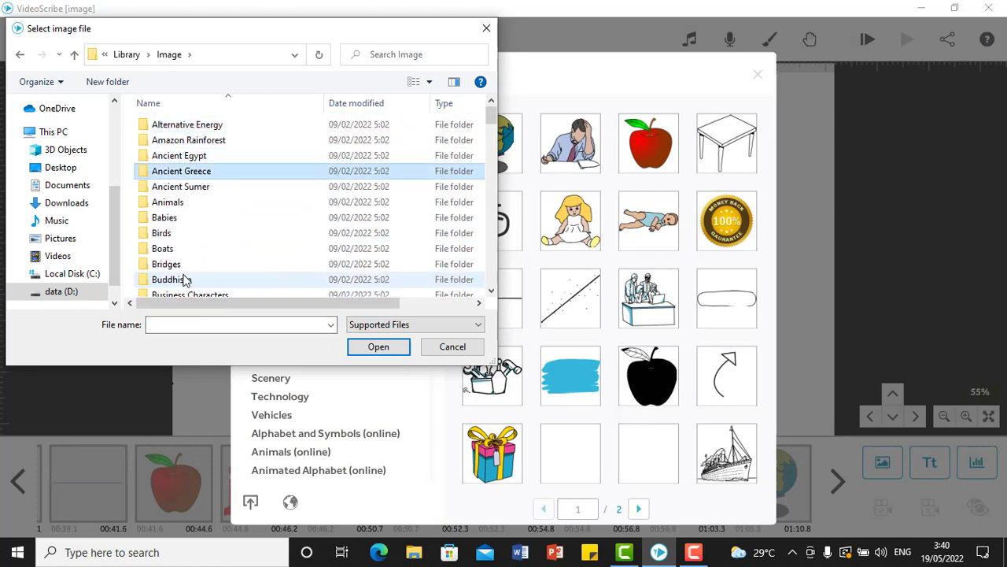
{"action": "key", "text": "Return"}
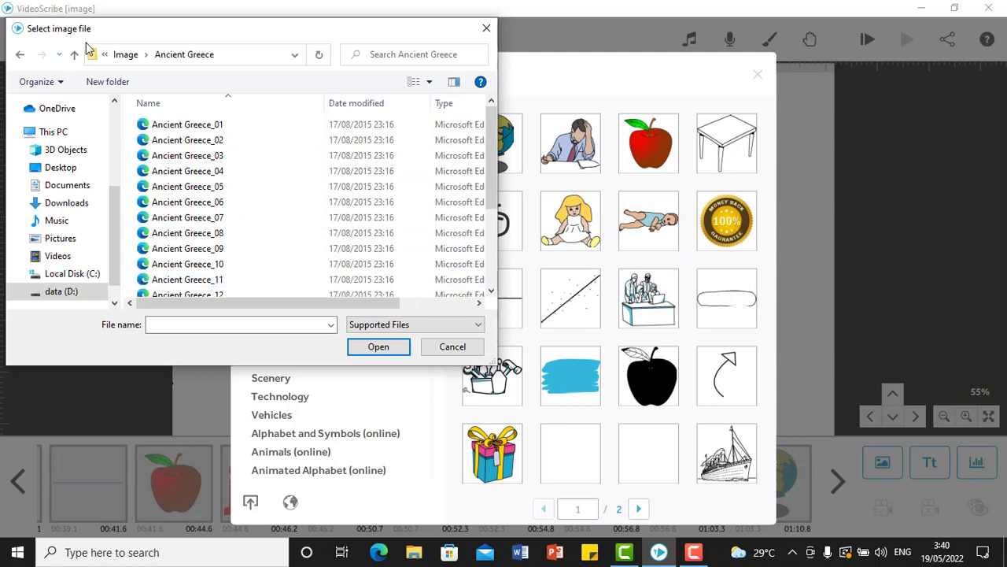
{"action": "left_click", "coordinate": [20, 55]}
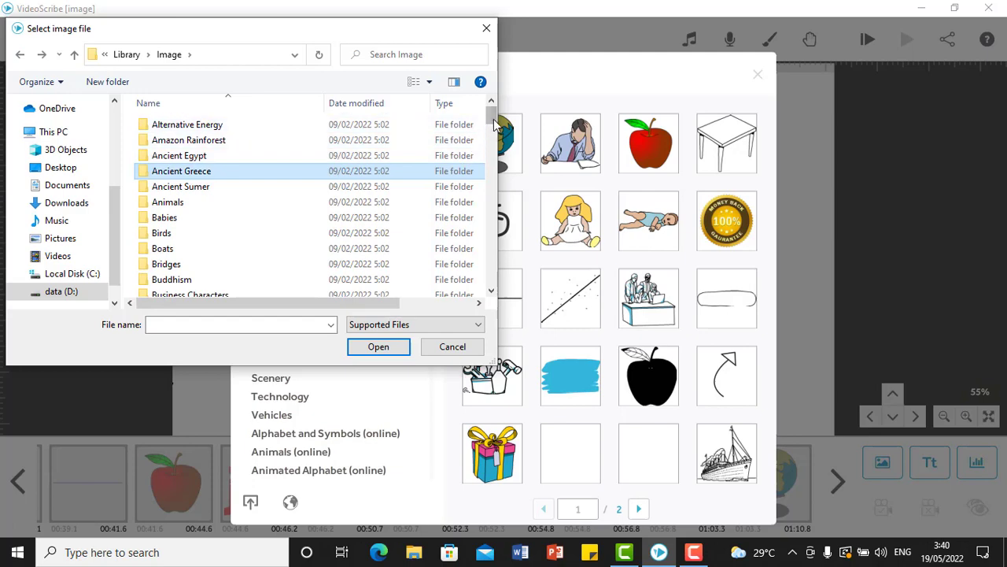
{"action": "left_click_drag", "start_coordinate": [492, 123], "coordinate": [489, 139]}
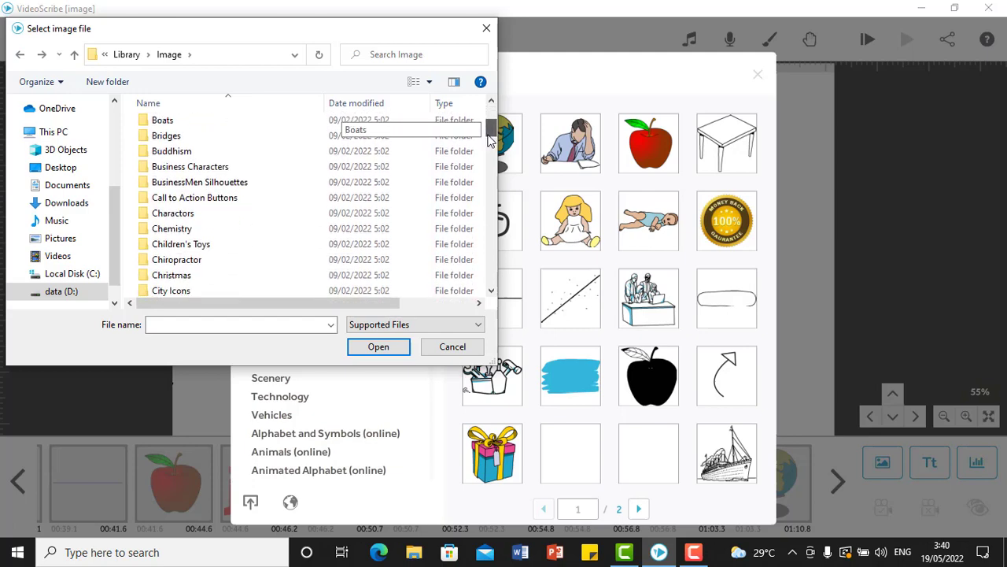
Choose the image file bg01 from the 1280x720 folder inside the library's Background folder.
{"action": "left_click", "coordinate": [127, 55]}
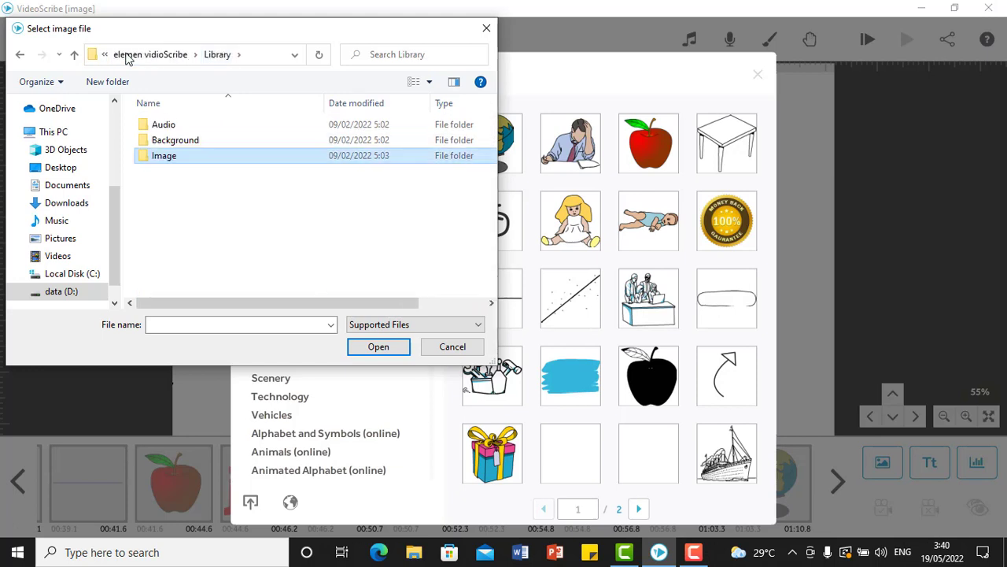
{"action": "double_click", "coordinate": [183, 142]}
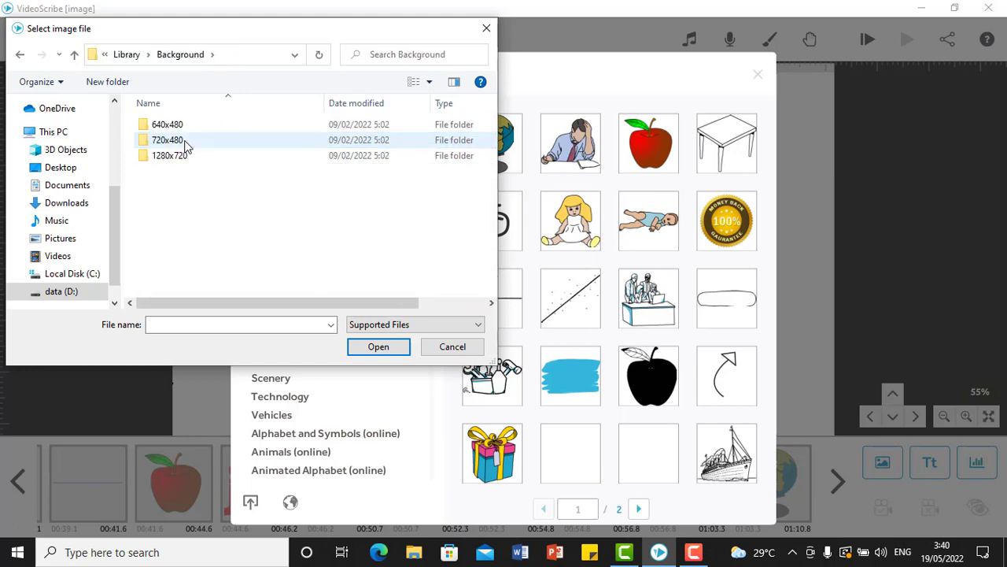
{"action": "left_click", "coordinate": [181, 157]}
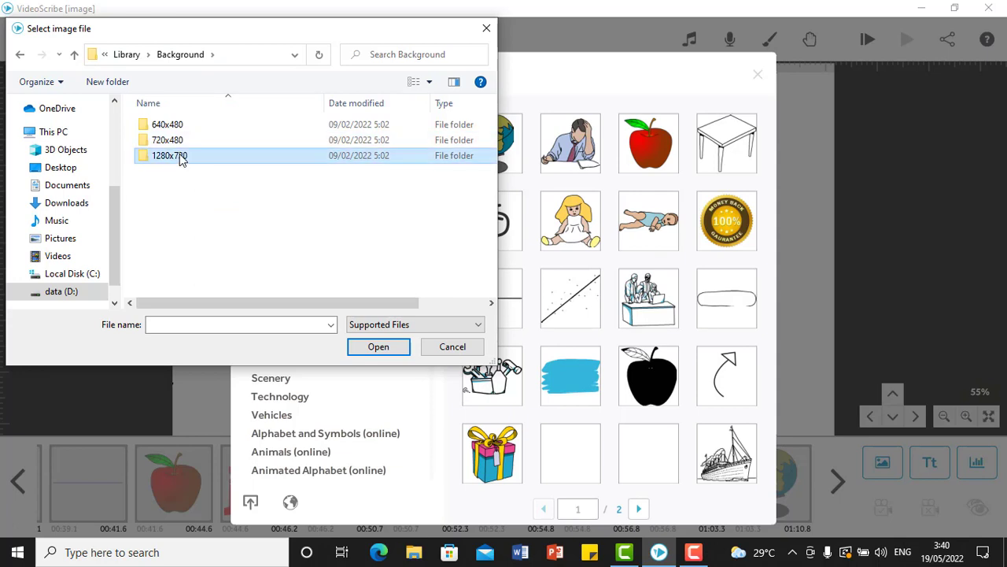
{"action": "double_click", "coordinate": [181, 157]}
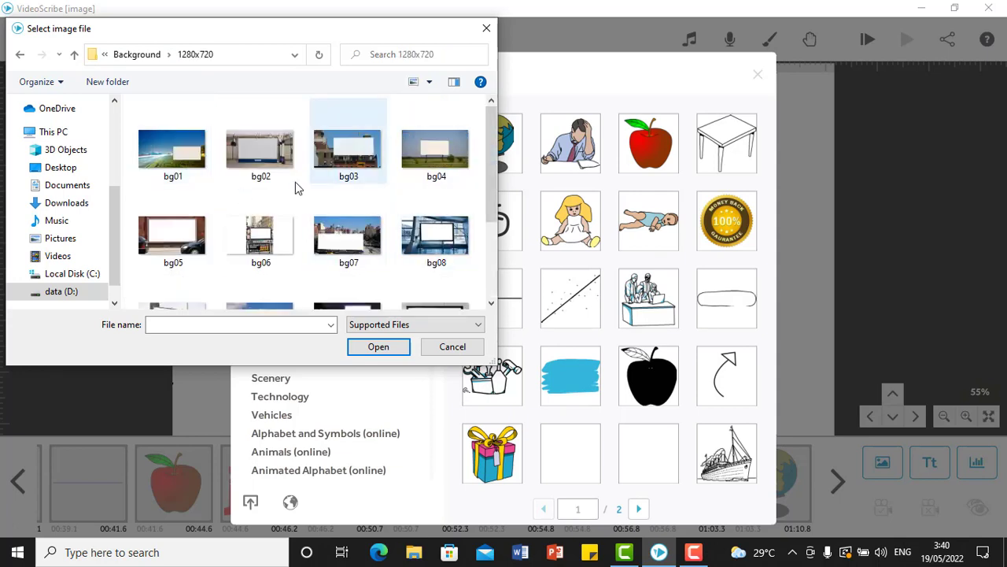
{"action": "double_click", "coordinate": [173, 149]}
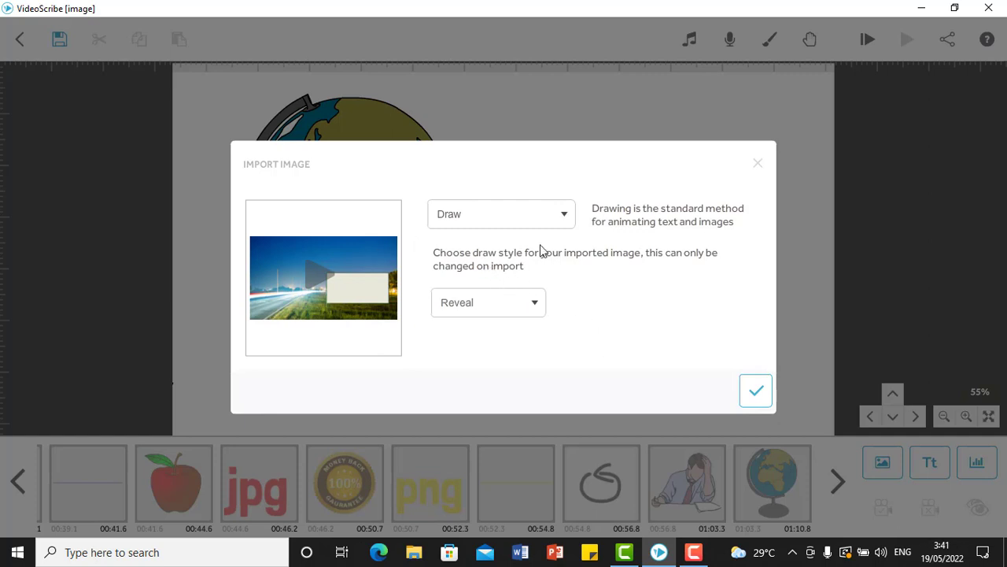
Review the animation types offered for the imported image and preview it with the Reveal draw style.
{"action": "left_click", "coordinate": [565, 221]}
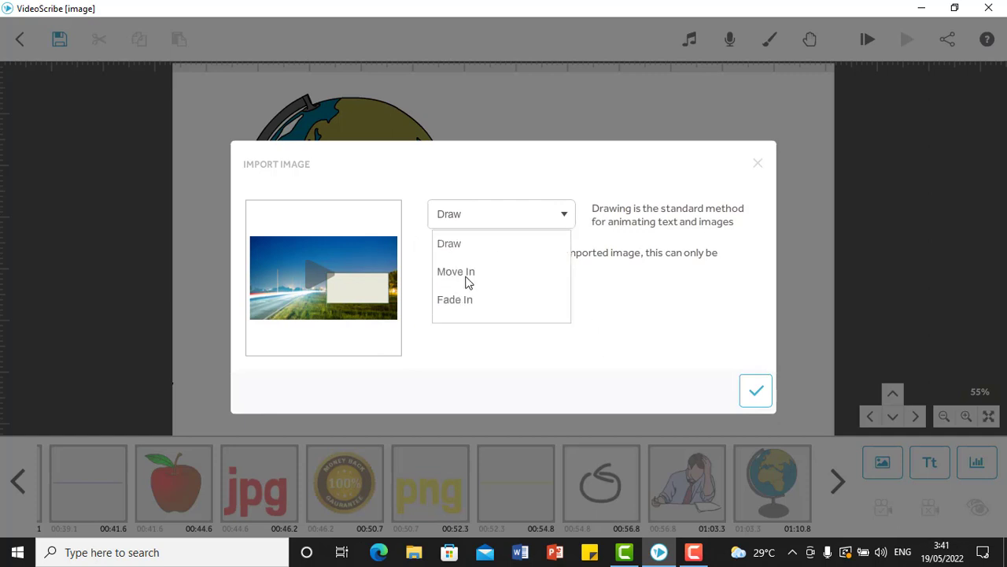
{"action": "left_click", "coordinate": [559, 225]}
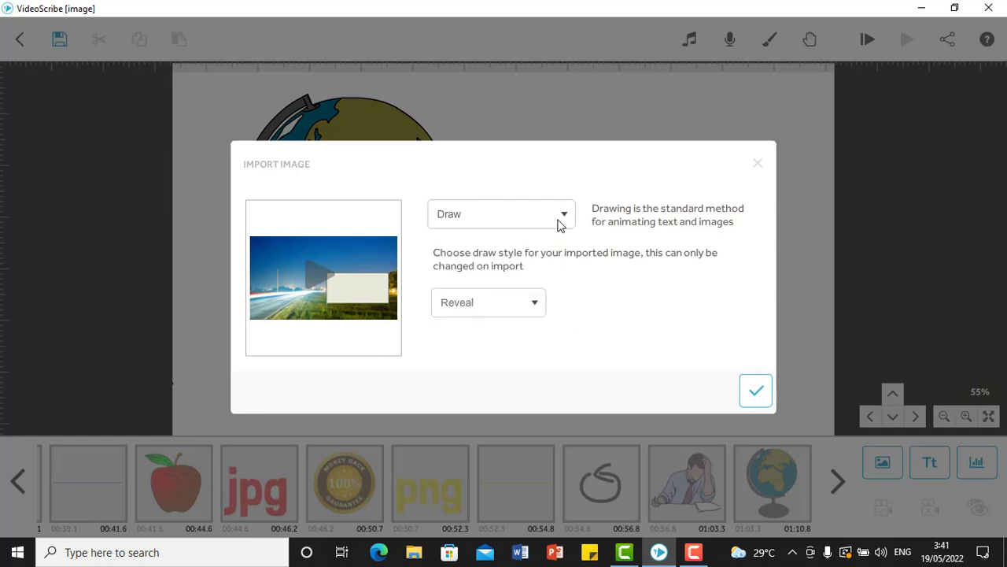
{"action": "left_click", "coordinate": [314, 277]}
Set the imported image's draw style to Sketch and preview its drawing animation.
{"action": "left_click", "coordinate": [510, 307]}
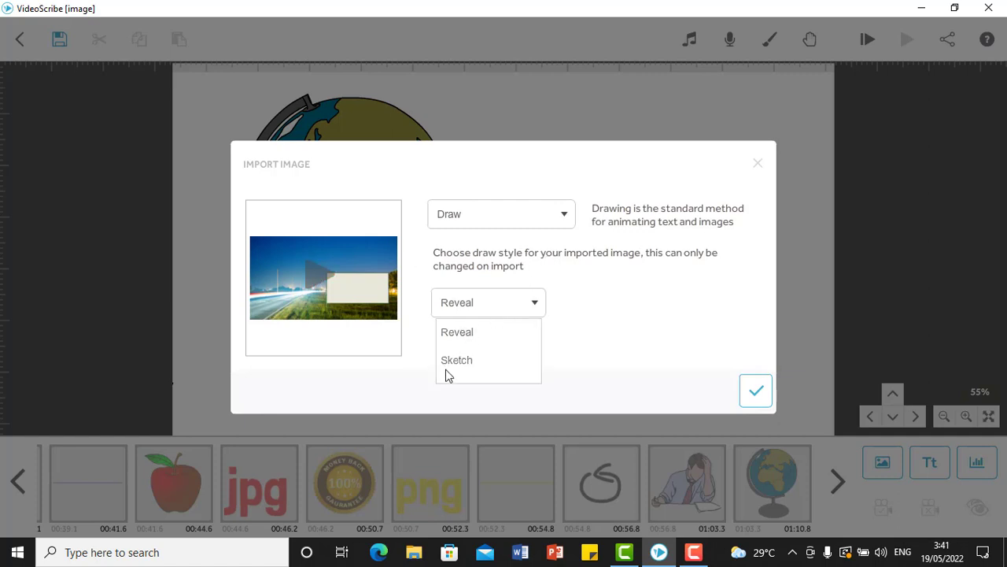
{"action": "left_click", "coordinate": [475, 363]}
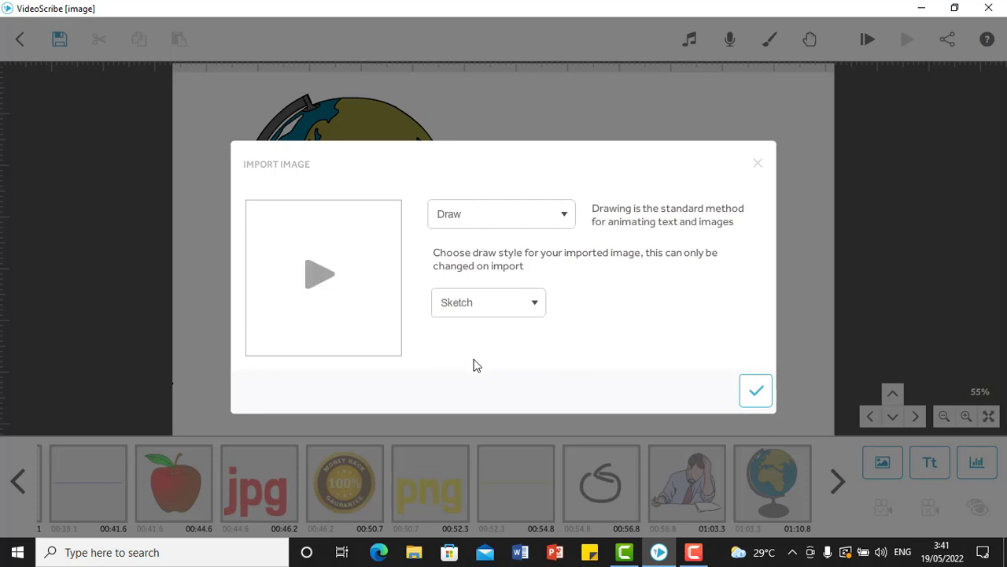
{"action": "left_click", "coordinate": [329, 282]}
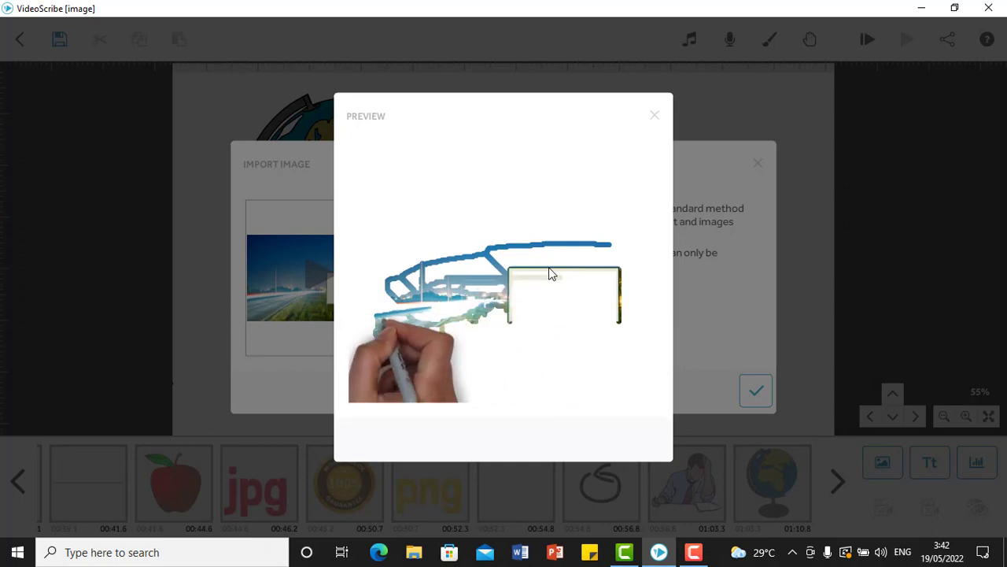
{"action": "left_click", "coordinate": [656, 112]}
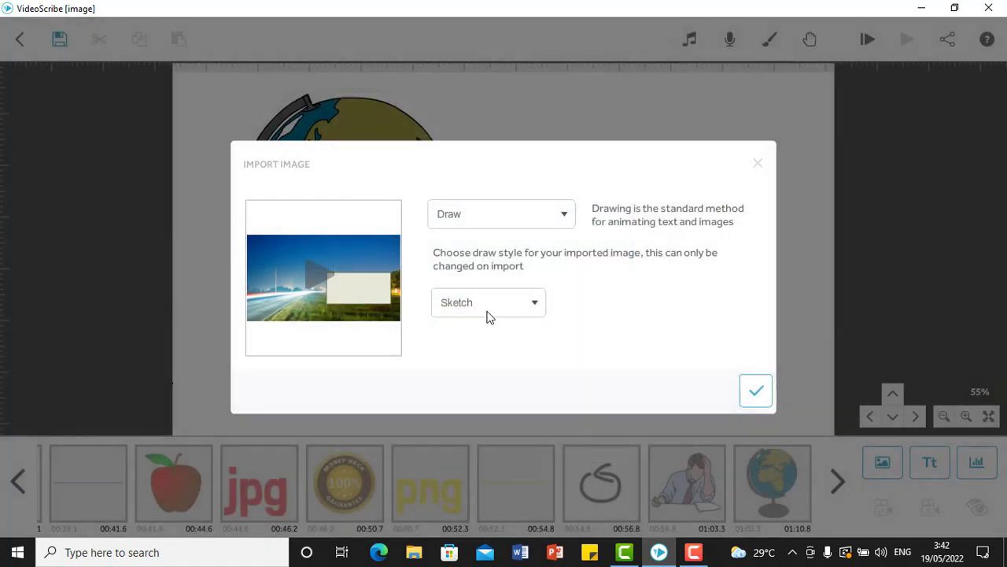
Add the background image to the scribe and move it to the empty canvas area to the right of the globe.
{"action": "left_click", "coordinate": [756, 392]}
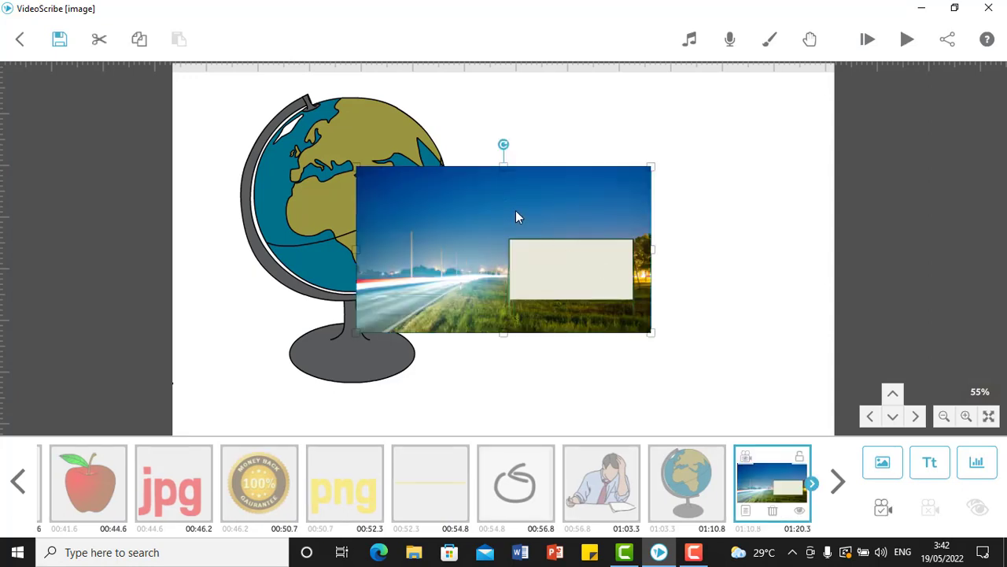
{"action": "left_click_drag", "start_coordinate": [516, 212], "coordinate": [630, 186]}
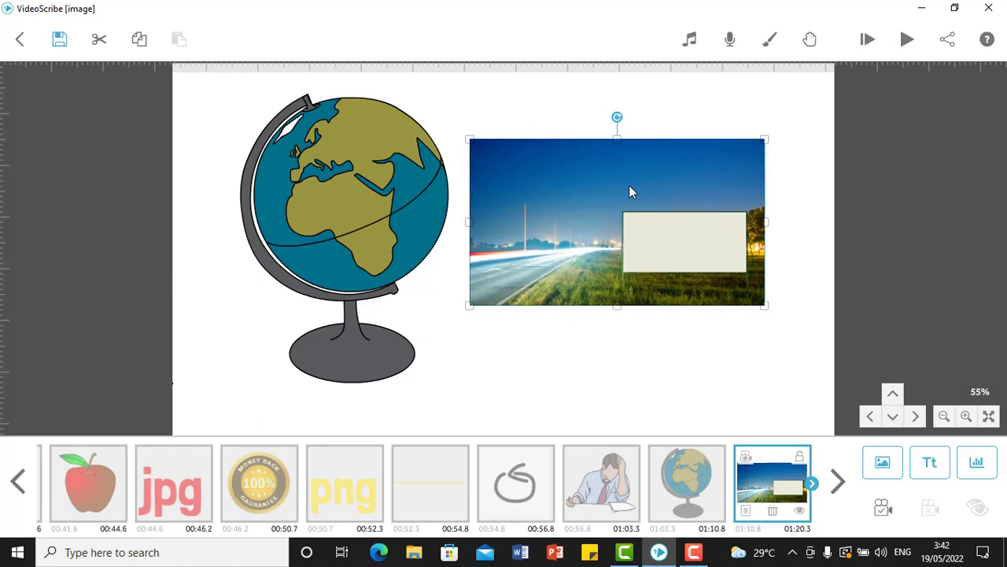
Set the background image's animation type to Move In in its element properties, after reviewing the animation and colour options.
{"action": "left_click", "coordinate": [747, 511]}
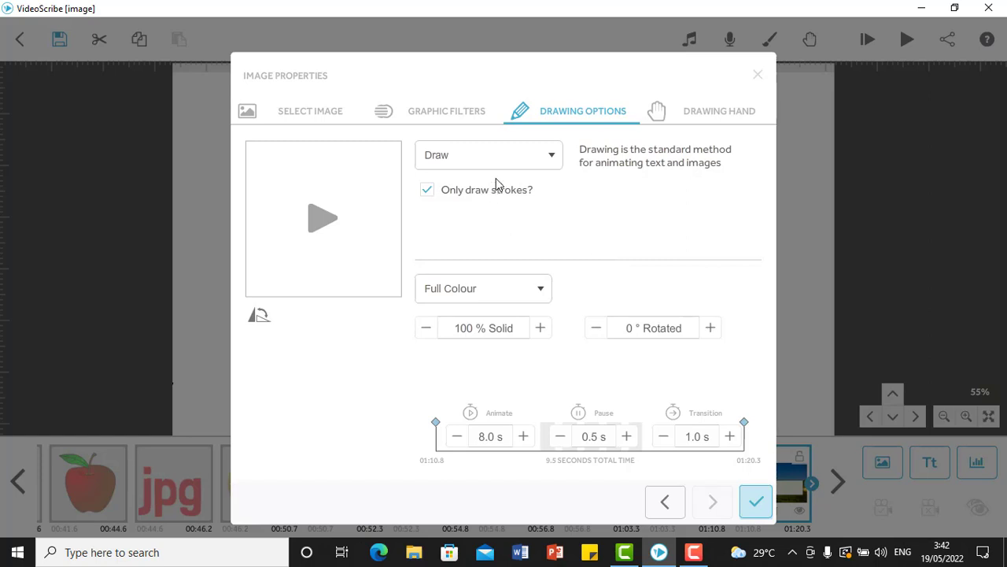
{"action": "left_click", "coordinate": [529, 164]}
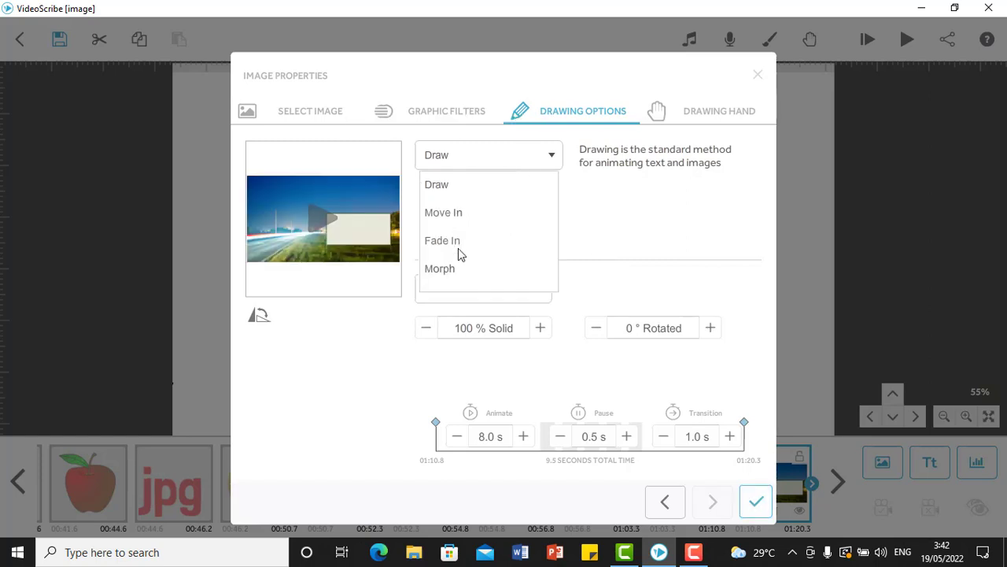
{"action": "left_click", "coordinate": [529, 162]}
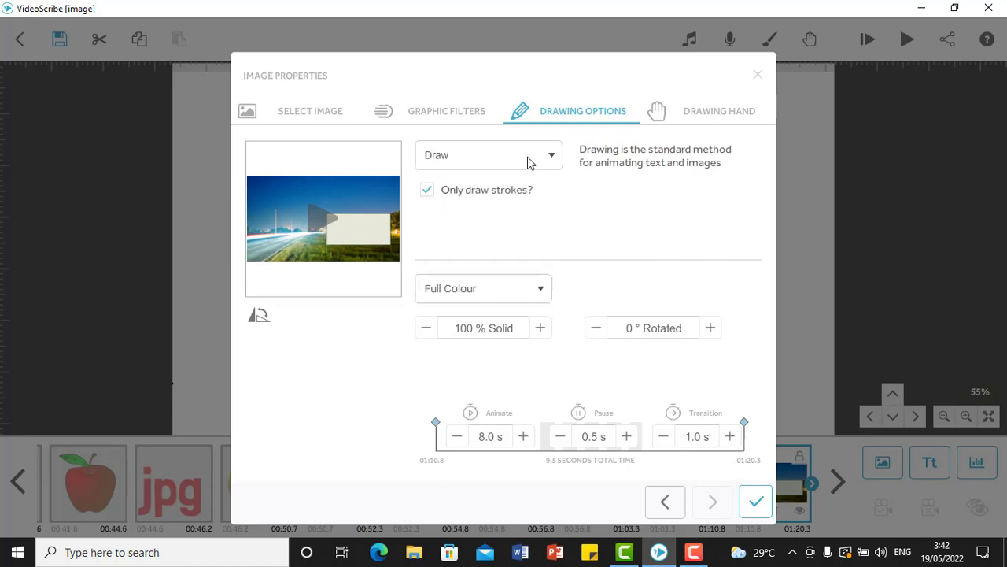
{"action": "left_click", "coordinate": [522, 297]}
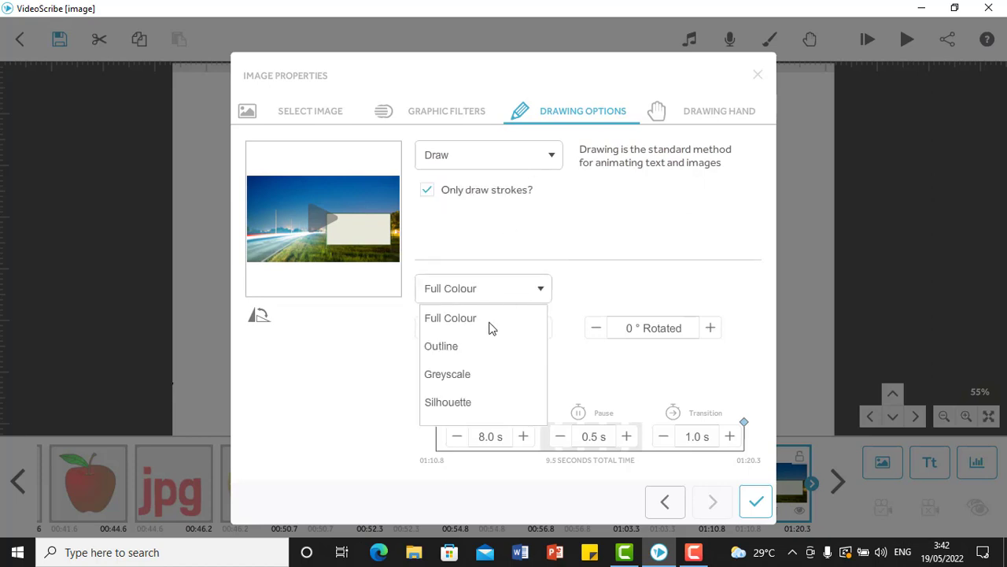
{"action": "left_click", "coordinate": [587, 211]}
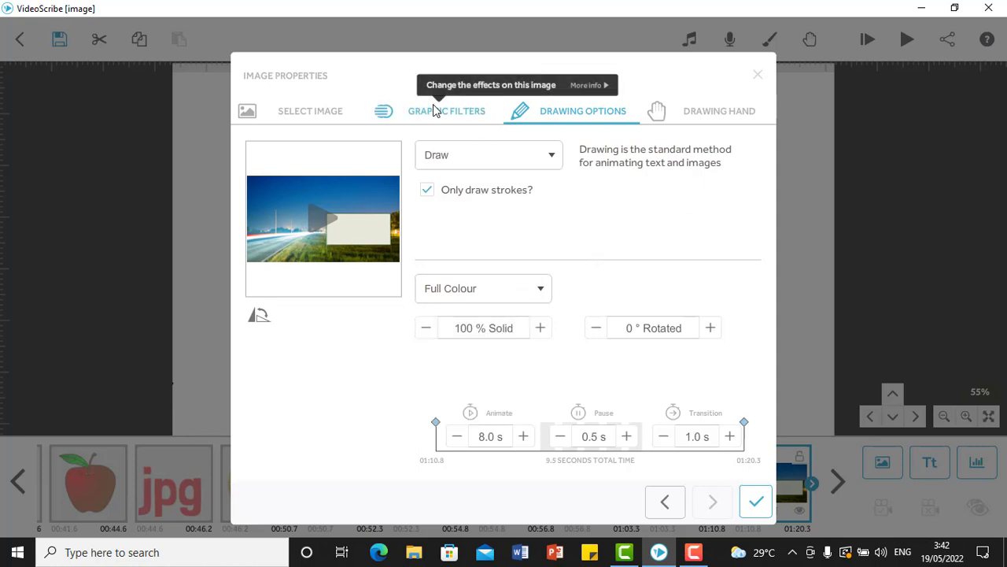
{"action": "left_click", "coordinate": [509, 164]}
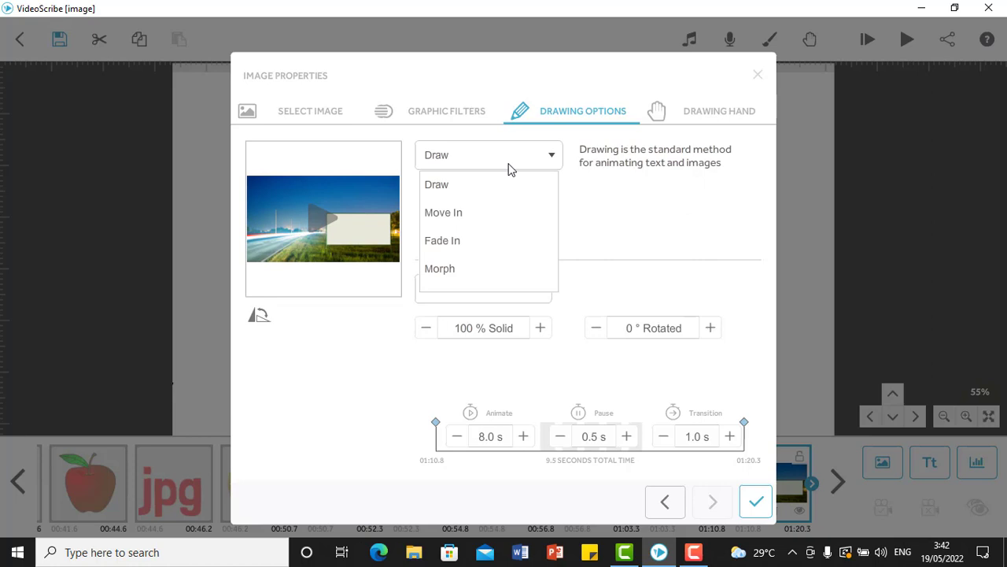
{"action": "left_click", "coordinate": [462, 215]}
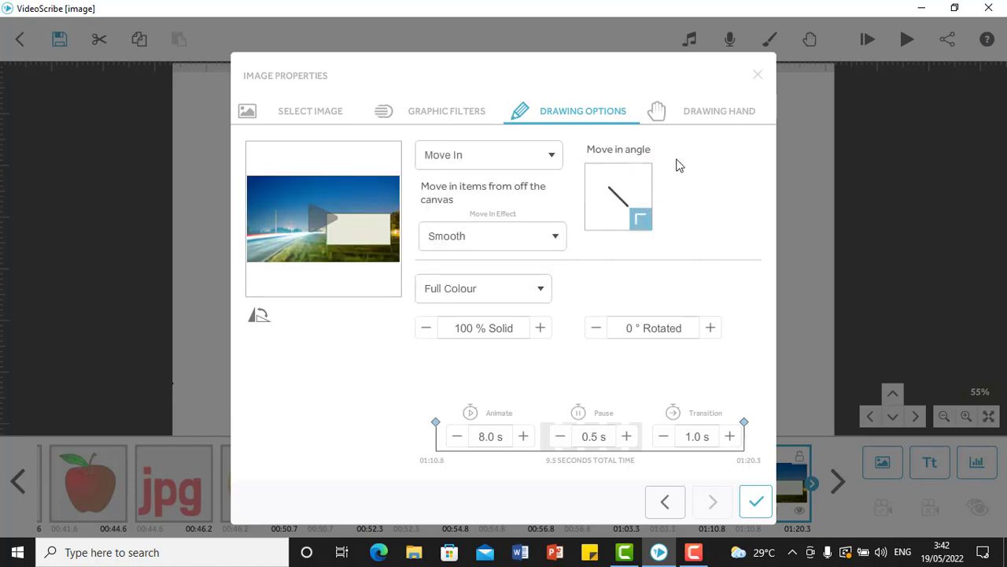
Choose the pointing-finger hand as the background image's drawing hand and apply the image properties.
{"action": "left_click", "coordinate": [711, 114]}
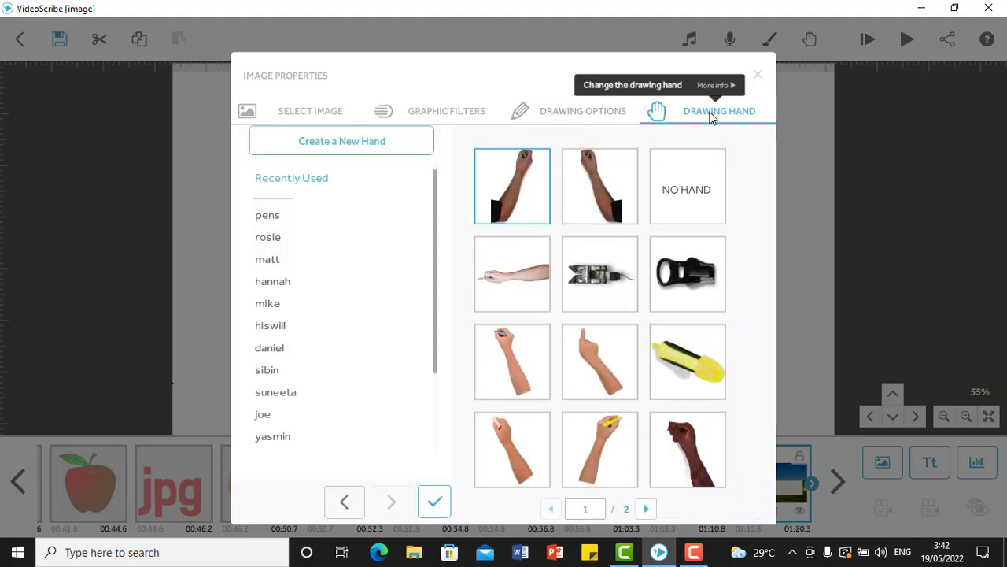
{"action": "left_click", "coordinate": [605, 382]}
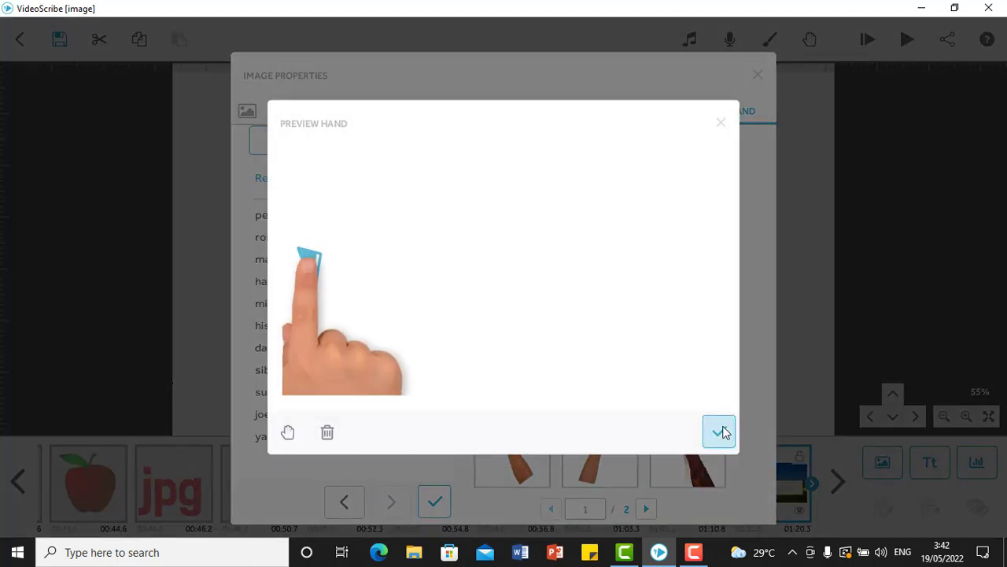
{"action": "left_click", "coordinate": [719, 434]}
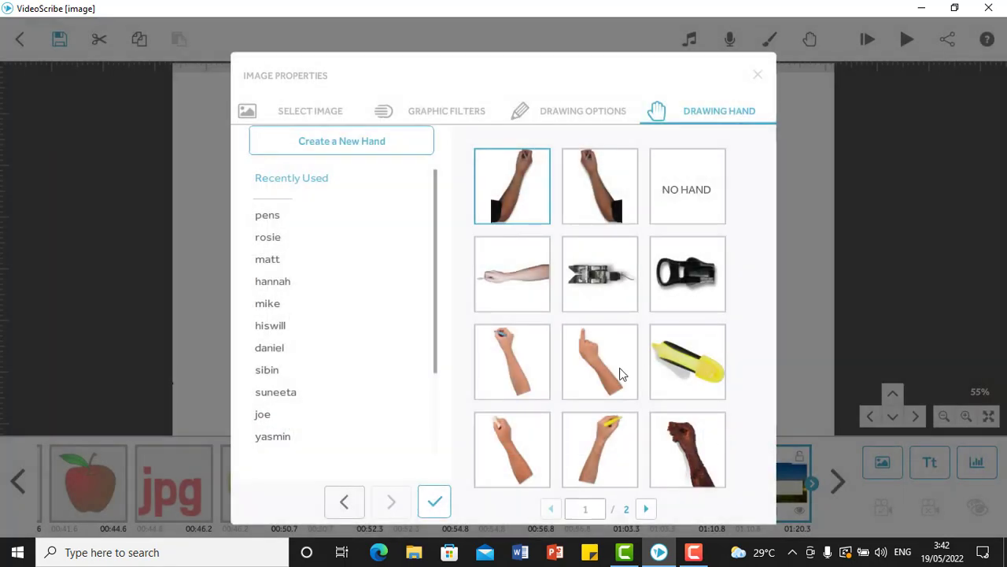
{"action": "left_click", "coordinate": [438, 504]}
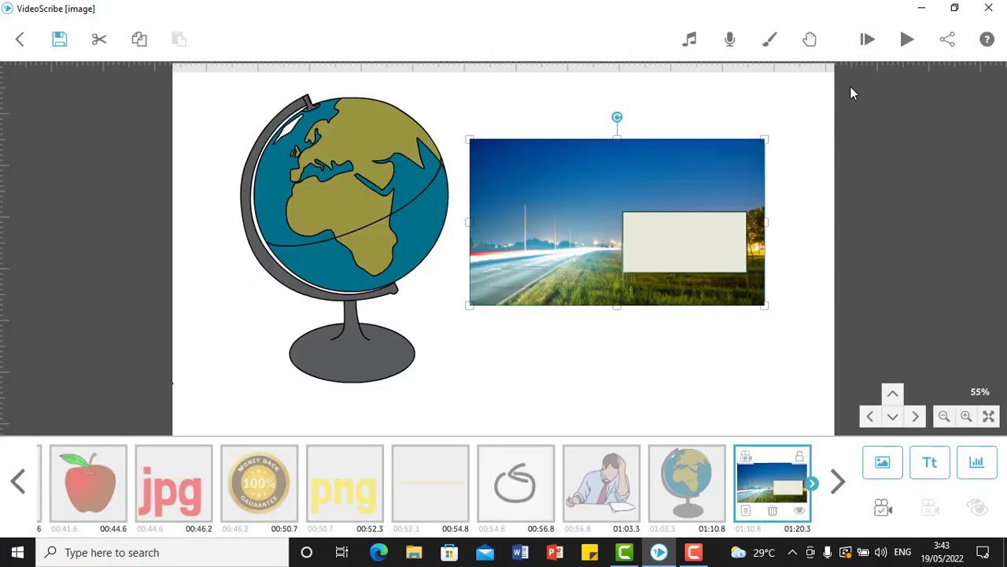
Preview the background image's Move In animation in the scribe and review the image's drawing options.
{"action": "left_click", "coordinate": [907, 41]}
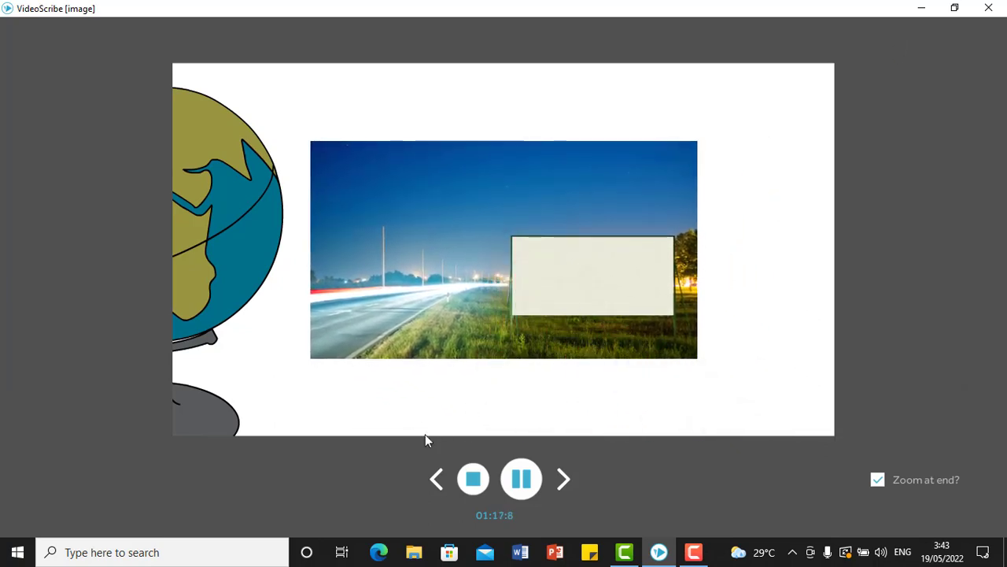
{"action": "left_click", "coordinate": [474, 480]}
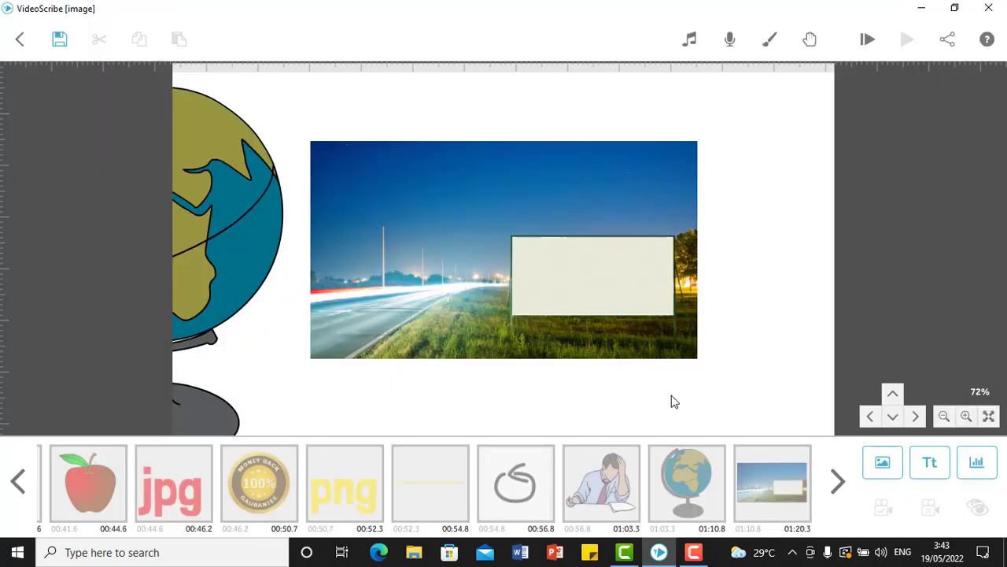
{"action": "right_click", "coordinate": [522, 189]}
{"action": "left_click", "coordinate": [564, 199]}
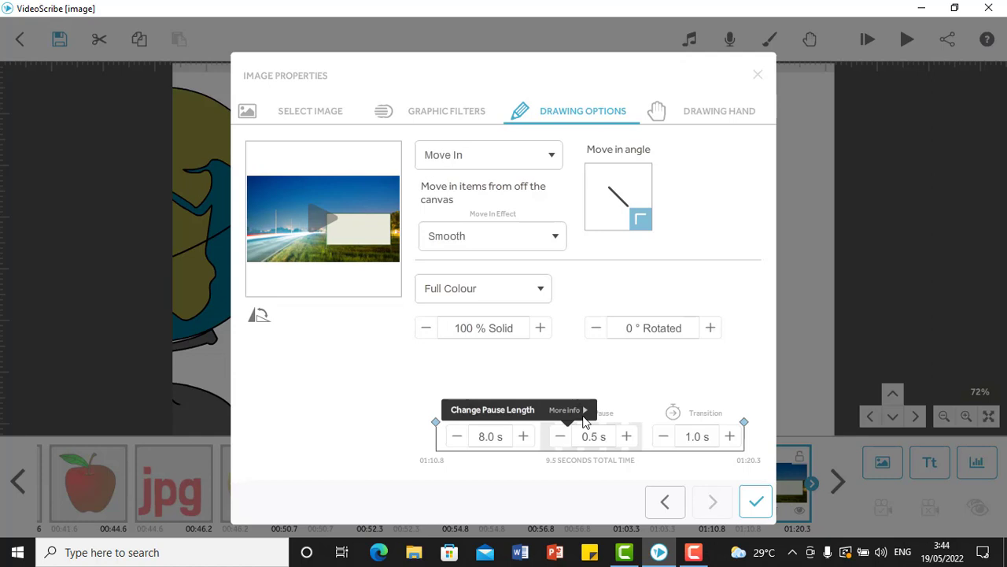
{"action": "left_click", "coordinate": [755, 506]}
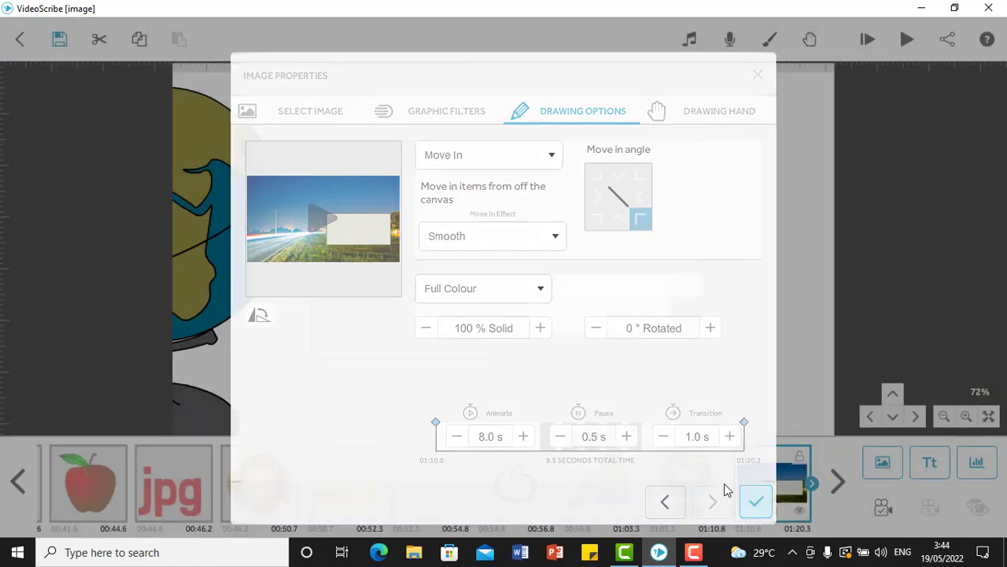